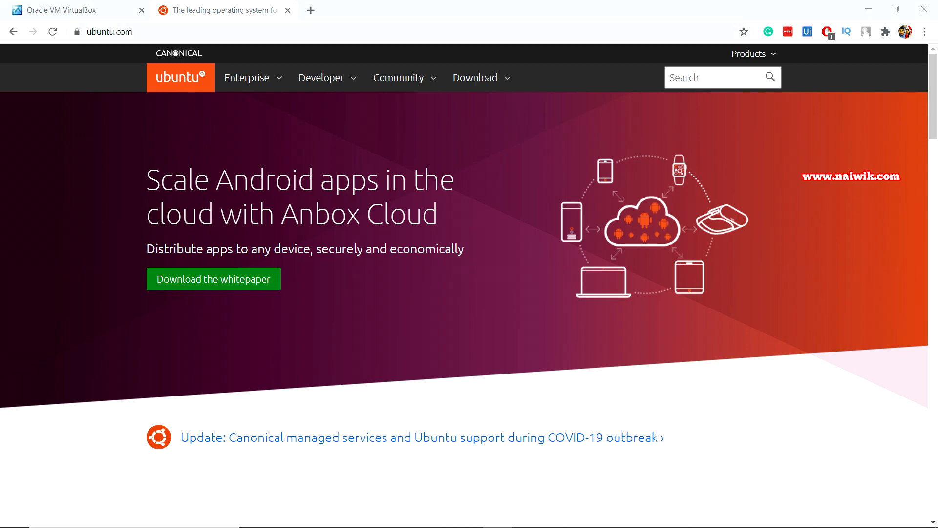
# Start the Ubuntu Desktop 20.04 LTS ISO download, cancel it, then switch to the virtualbox.org tab
pyautogui.click(109, 31)
pyautogui.click(475, 78)
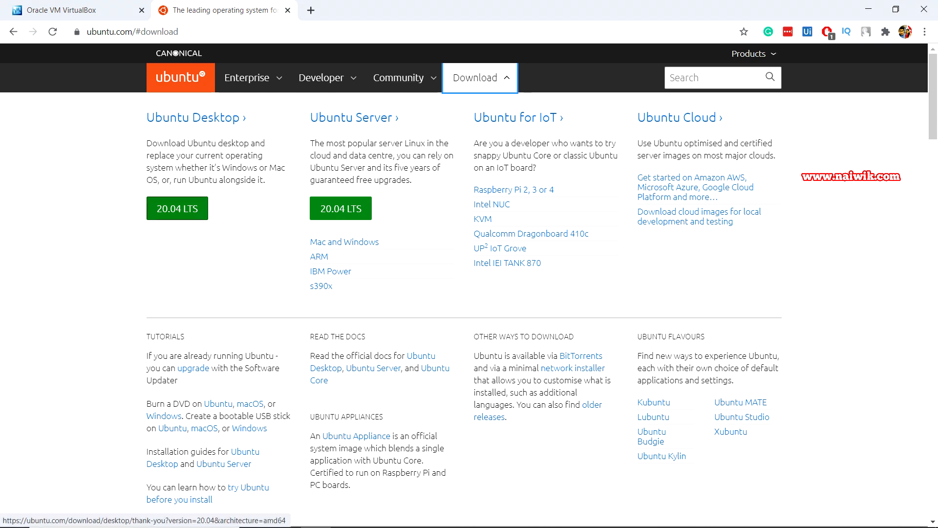
pyautogui.click(176, 208)
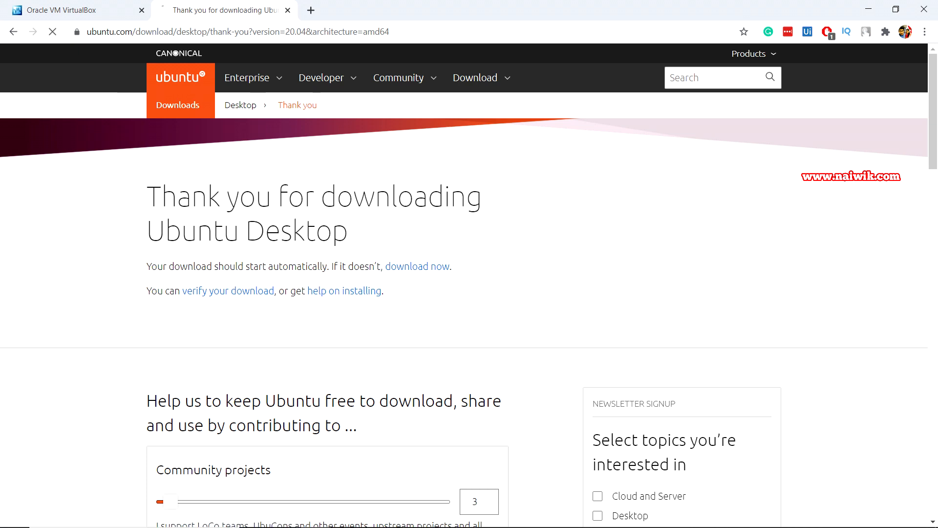
pyautogui.click(126, 512)
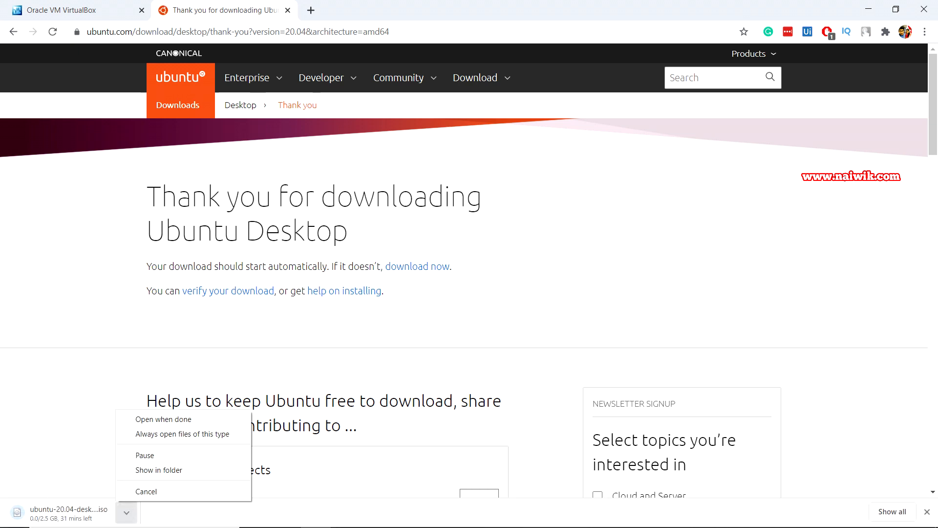
pyautogui.click(146, 491)
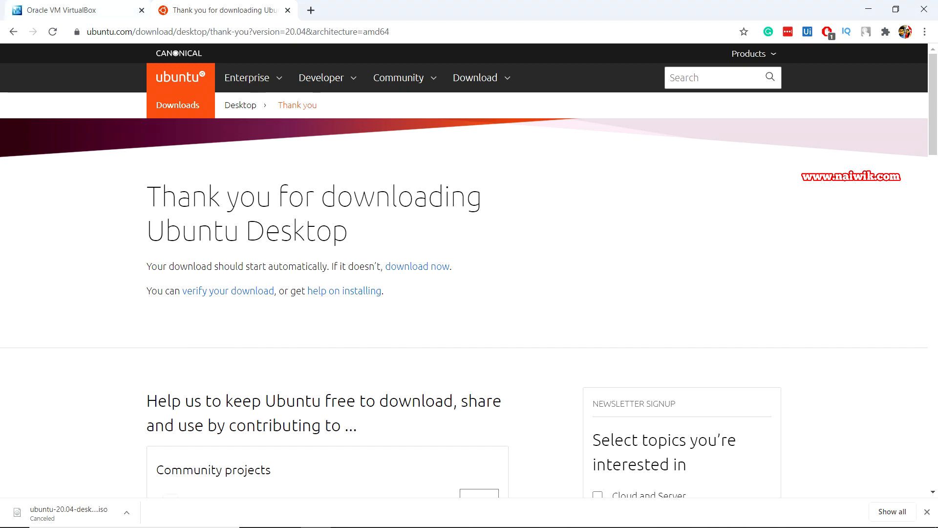
pyautogui.hotkey('ctrl', 'shift', 'Tab')
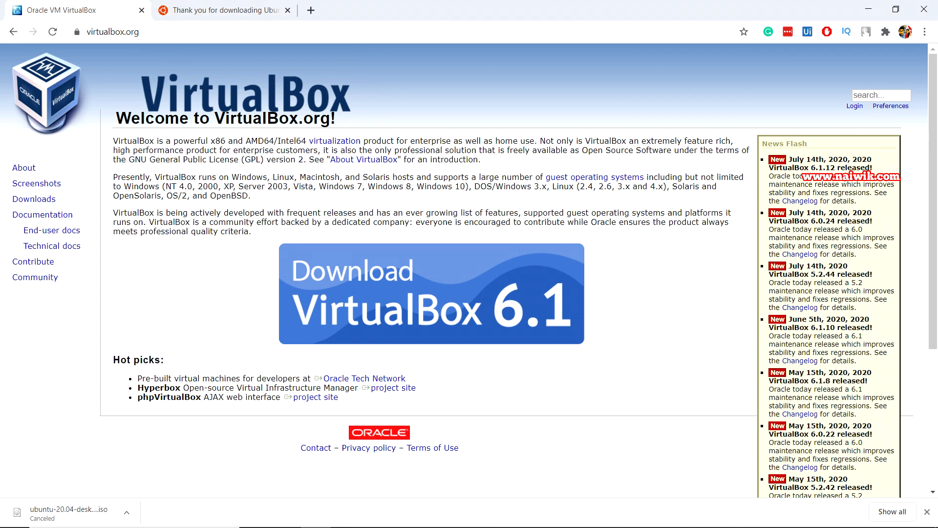
# Download the VirtualBox 6.1.12 Windows-hosts installer and run it past the Welcome page
pyautogui.hotkey('ctrl', 'l')
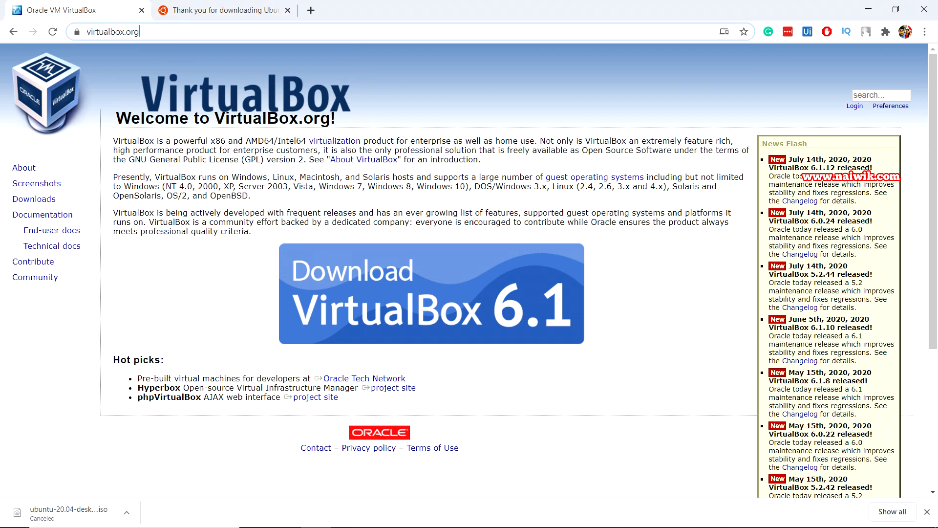
pyautogui.click(34, 199)
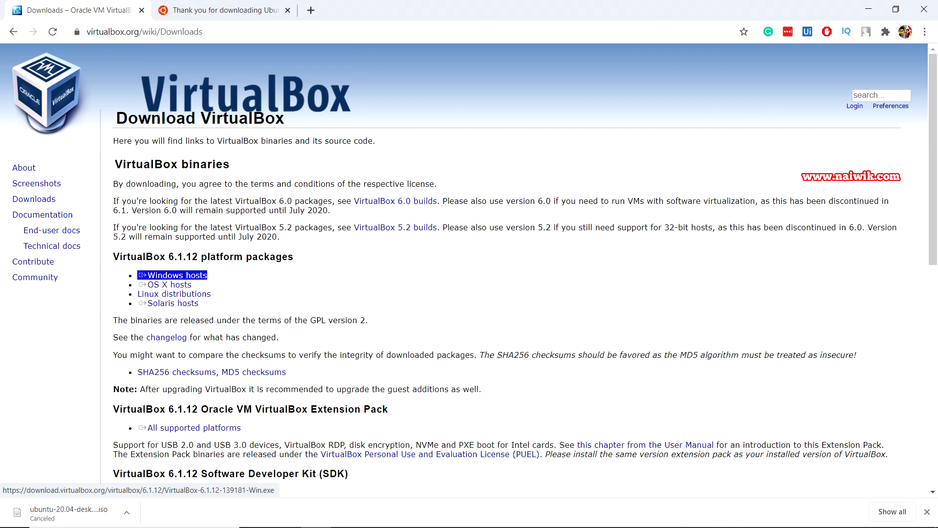
pyautogui.click(172, 275)
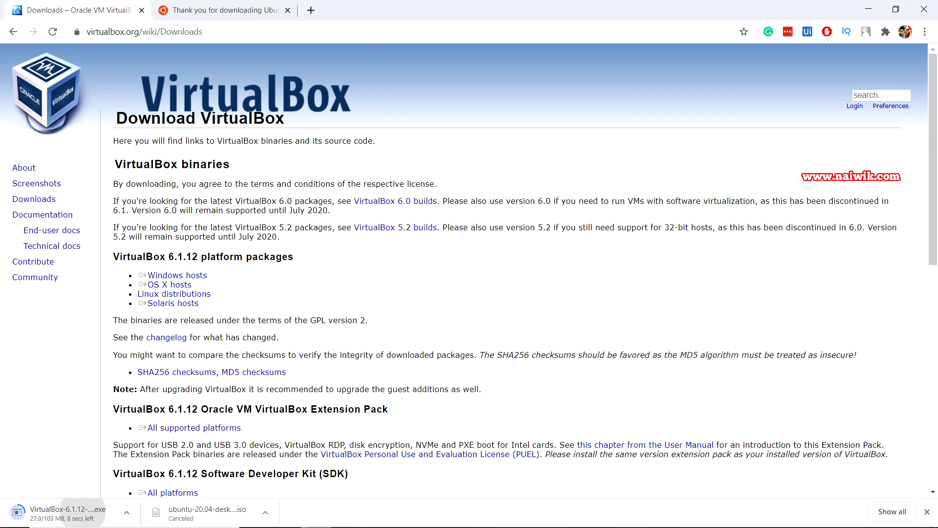
pyautogui.click(63, 512)
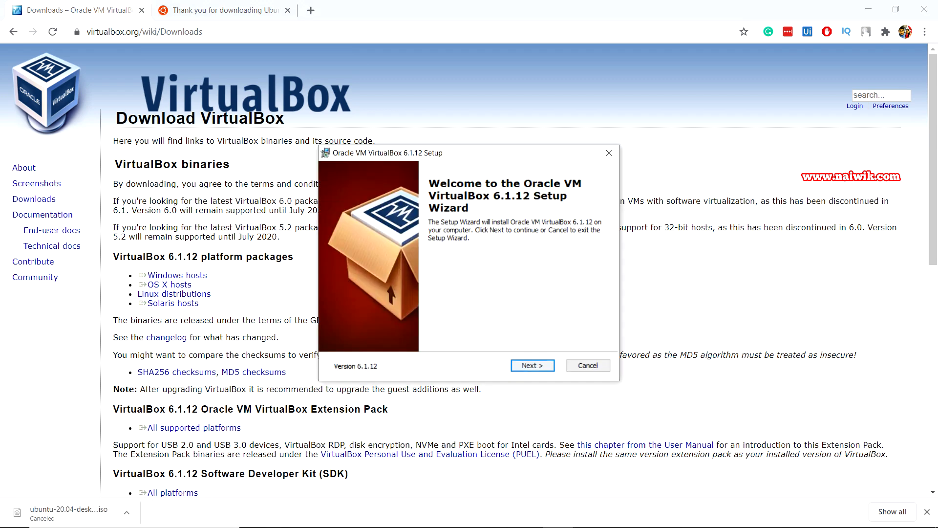
pyautogui.press('Return')
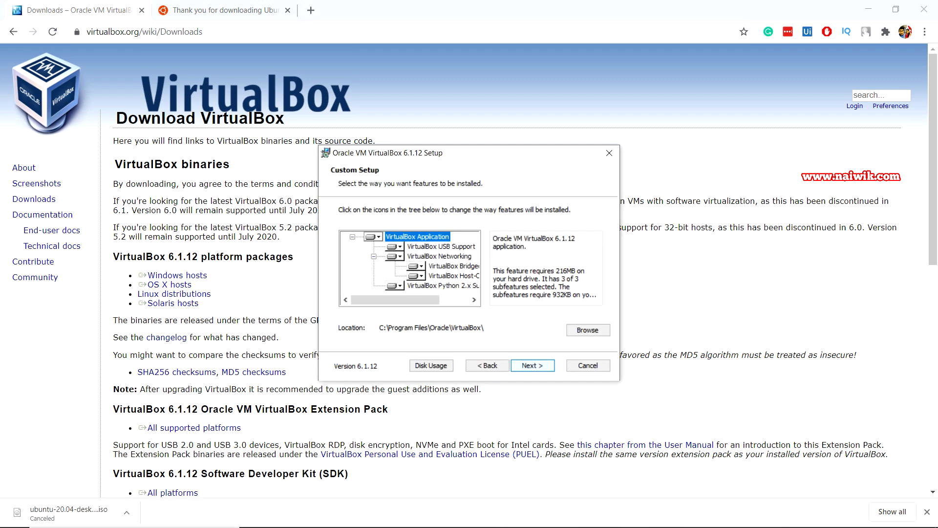
# Install VirtualBox 6.1.12 with the default features, accepting the network reset warning
pyautogui.press('Return')
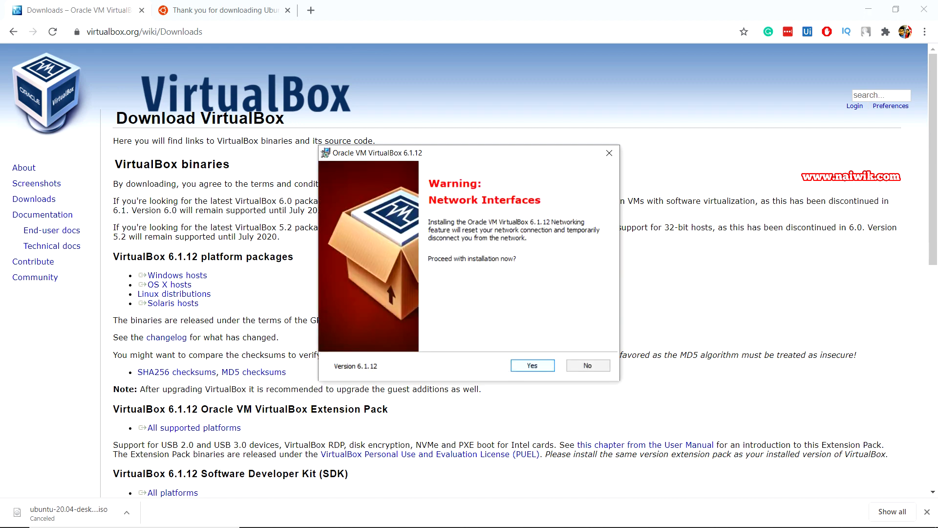
pyautogui.press('Return')
pyautogui.press('Return')
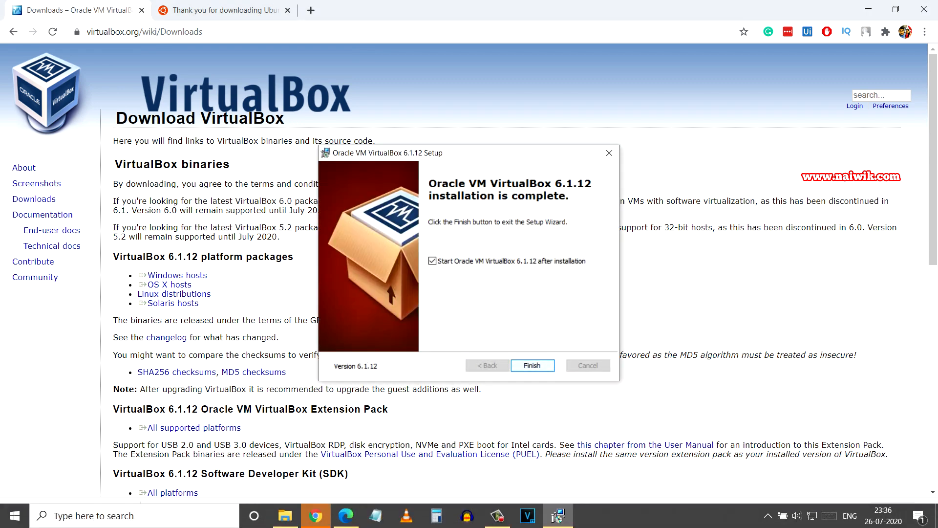
pyautogui.press('Return')
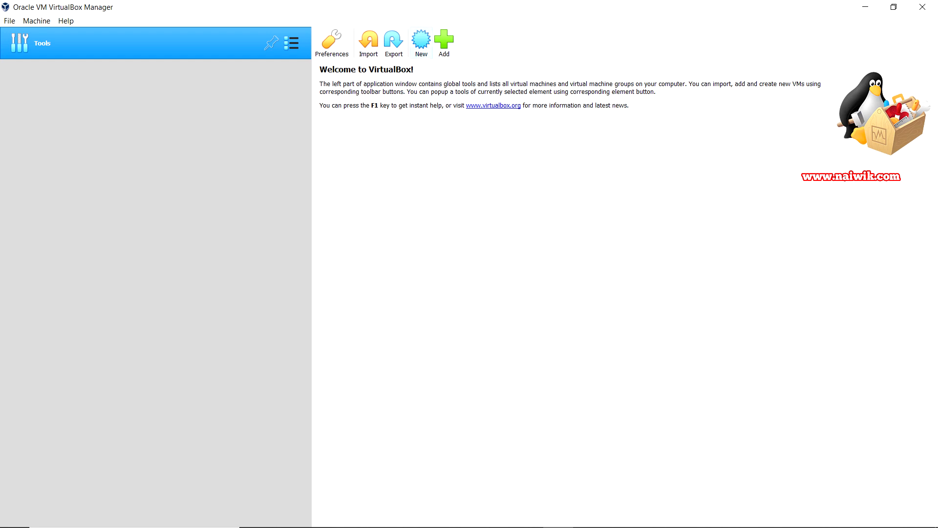
# Create a new VM named 'ubuntu 20.04', type Linux, version Ubuntu (64-bit)
pyautogui.click(421, 41)
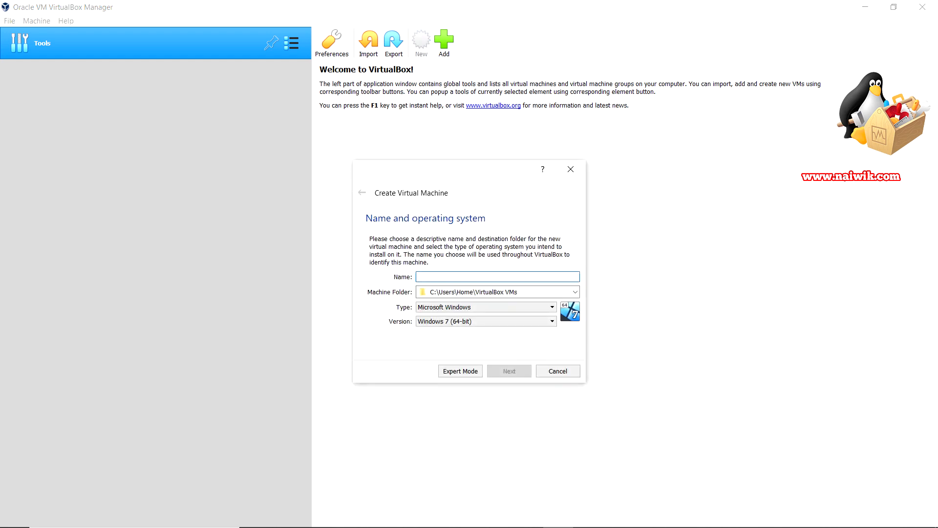
pyautogui.write('ubu')
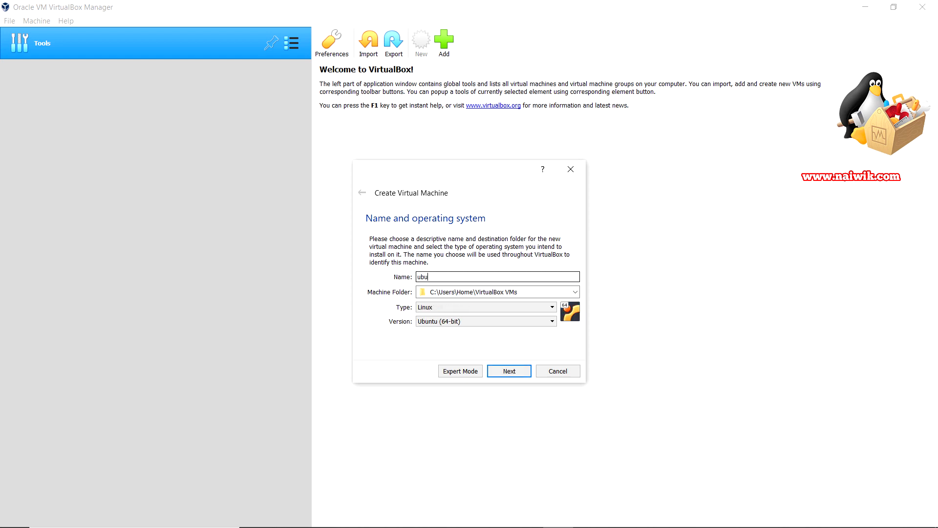
pyautogui.write('ntu 20.04')
pyautogui.hotkey('ctrl', 'a')
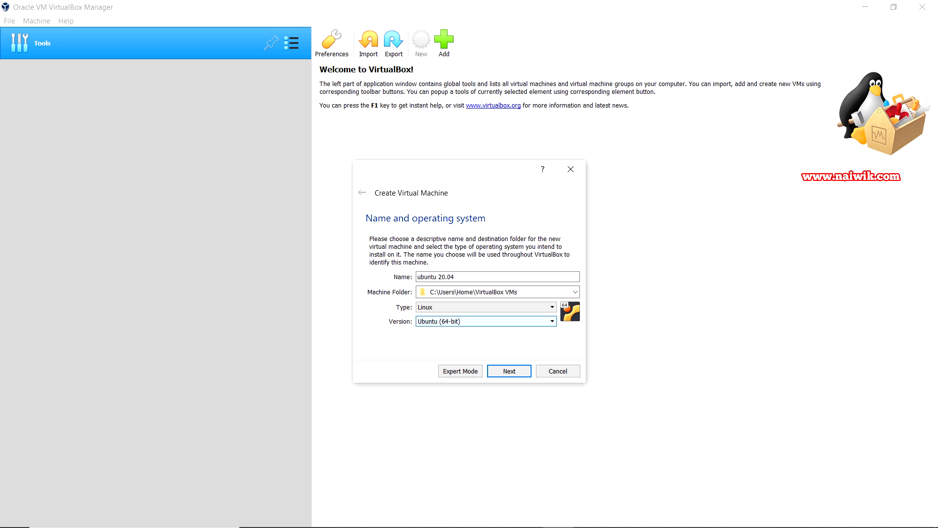
pyautogui.hotkey('alt', 'Down')
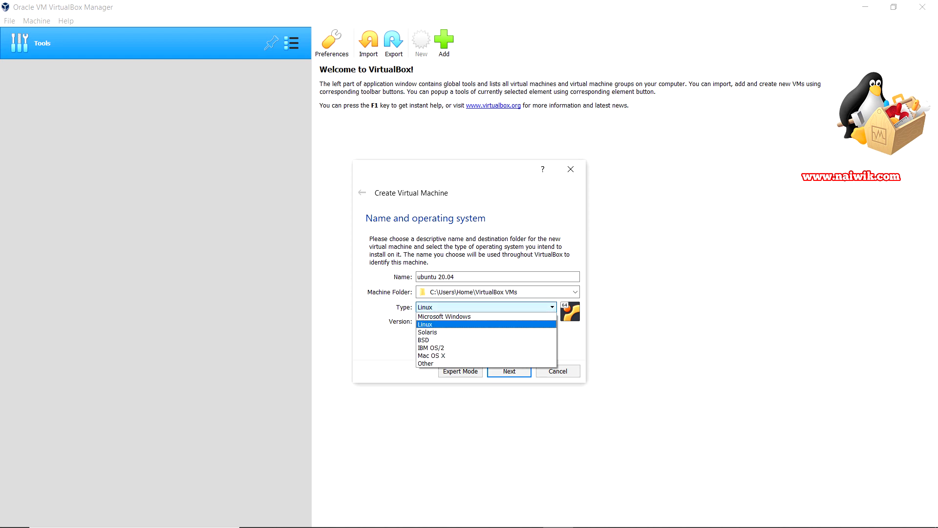
pyautogui.press('Return')
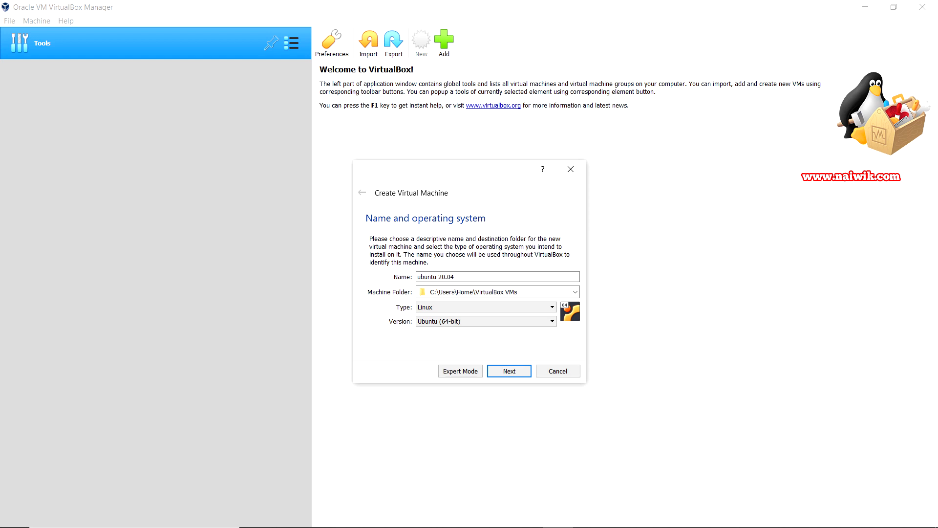
pyautogui.press('Return')
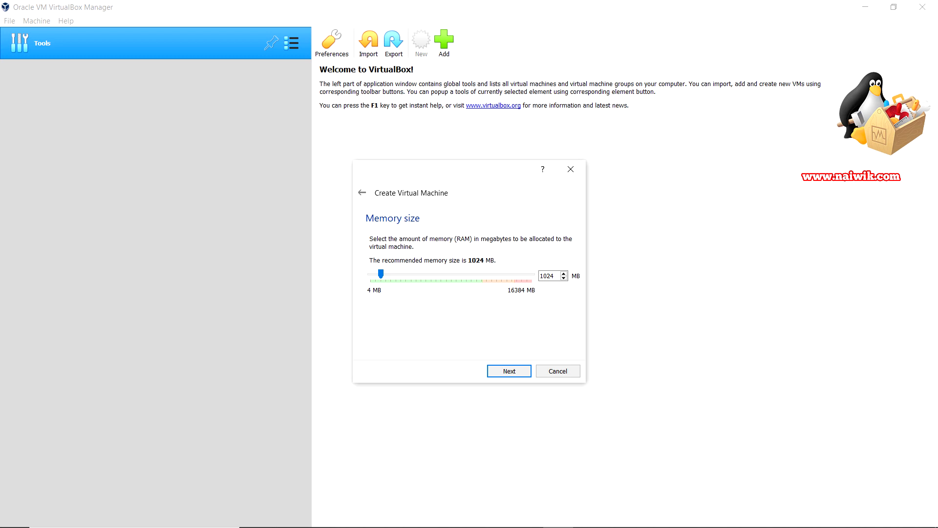
# Set the VM's memory to 4096 MB instead of the recommended 1024 MB
pyautogui.moveTo(381, 274); pyautogui.dragTo(410, 273)
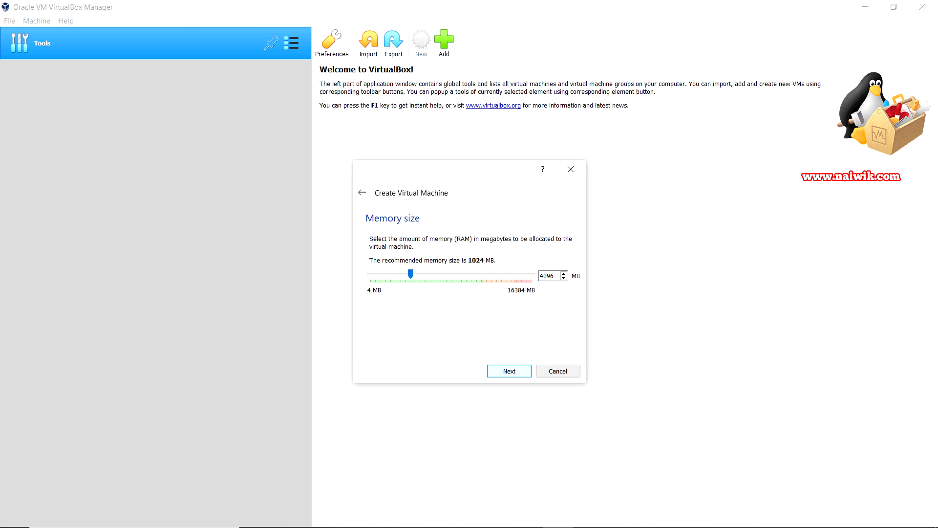
pyautogui.click(509, 371)
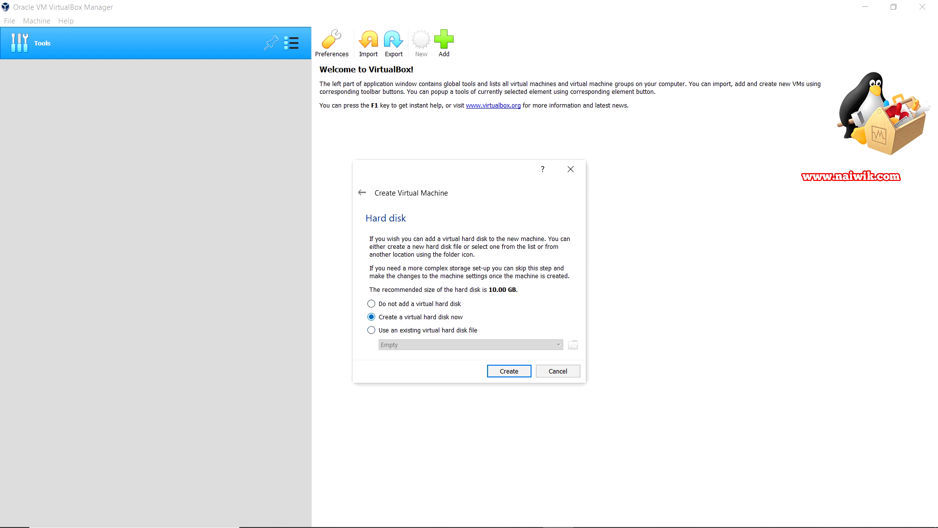
# Create a dynamically allocated VDI hard disk of about 20 GB for the VM
pyautogui.press('Return')
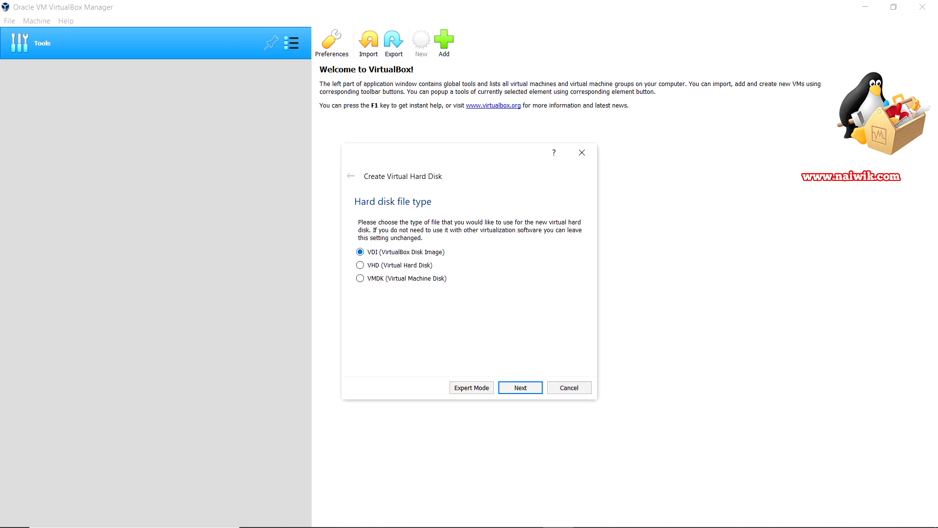
pyautogui.press('Return')
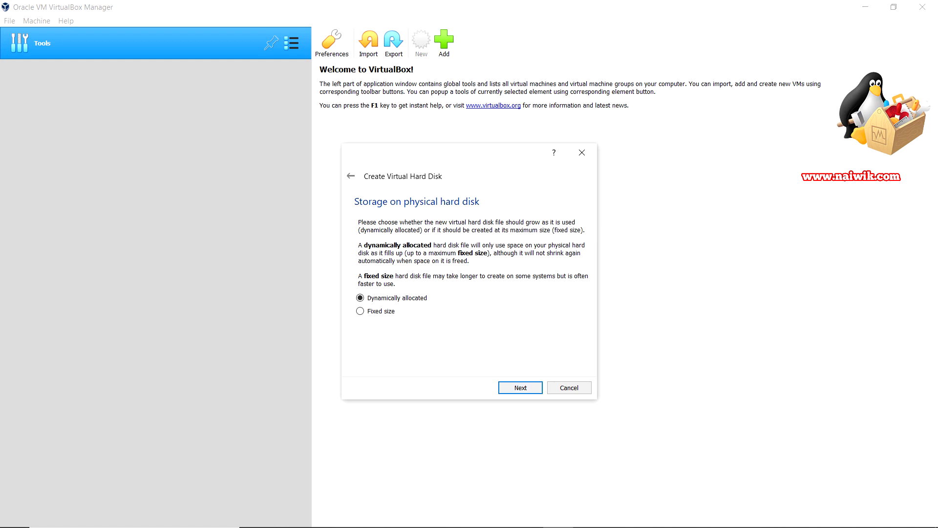
pyautogui.press('Return')
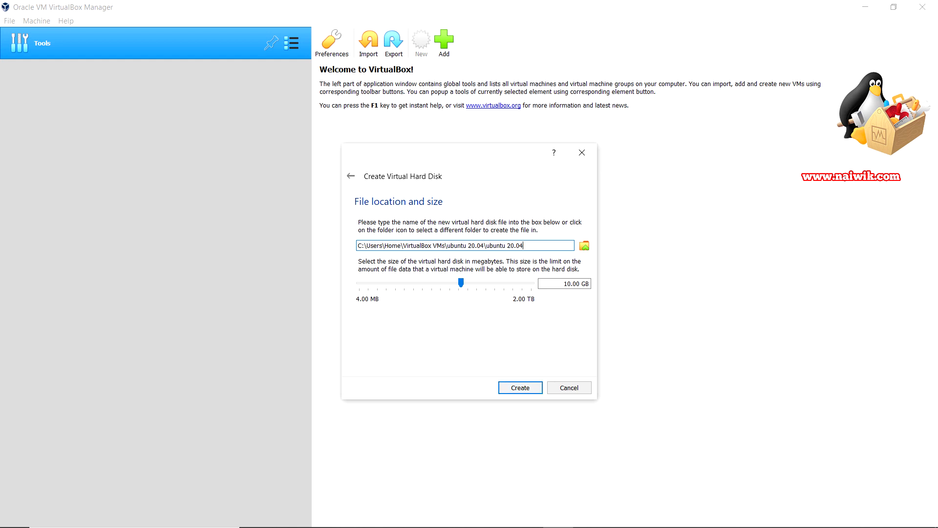
pyautogui.press('Tab')
pyautogui.moveTo(461, 282); pyautogui.dragTo(470, 283)
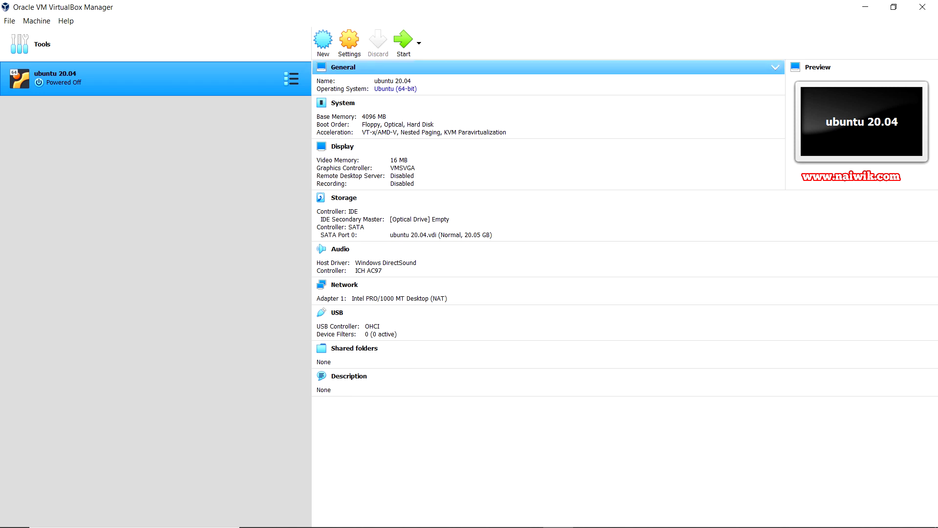
# In General > Advanced settings, set Shared Clipboard and Drag'n'Drop to Bidirectional
pyautogui.click(350, 41)
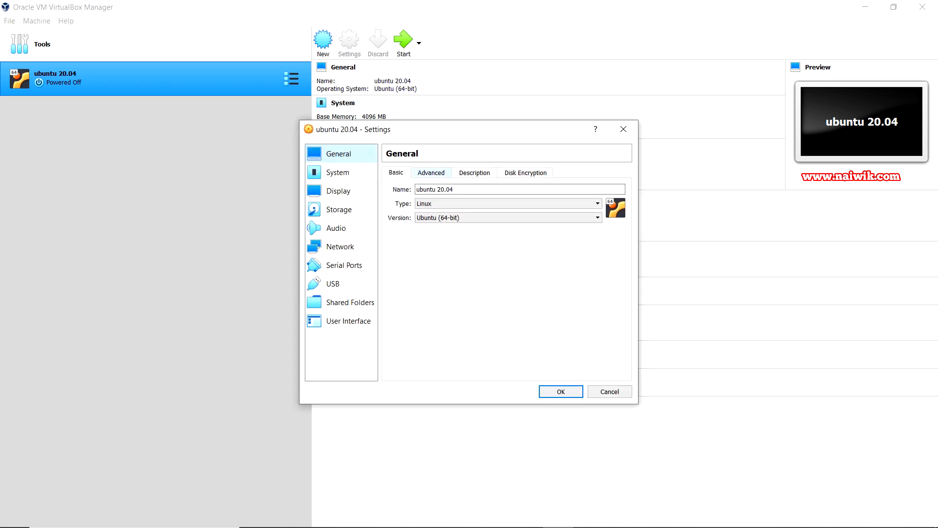
pyautogui.click(431, 172)
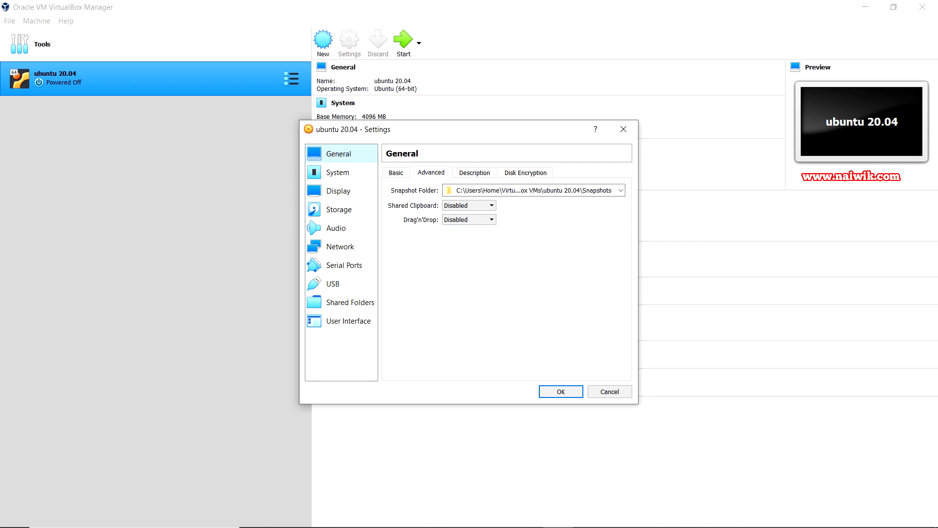
pyautogui.click(469, 205)
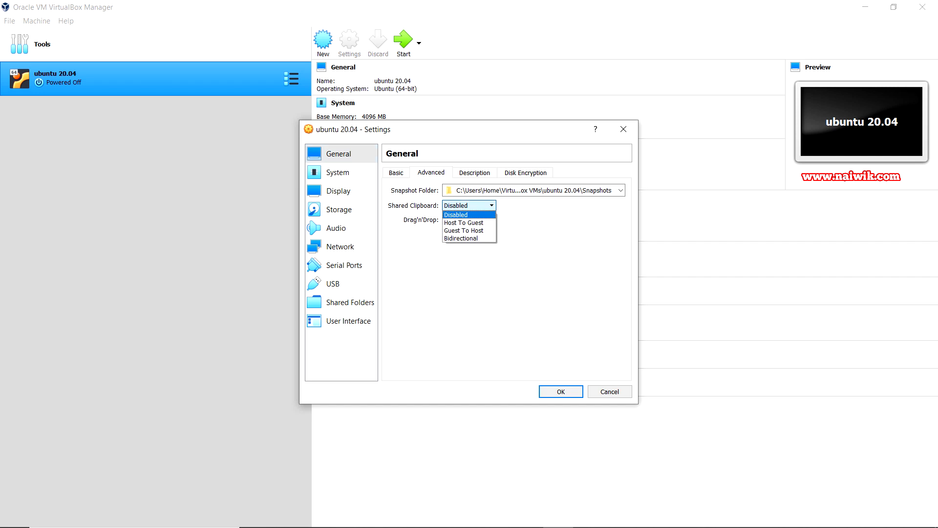
pyautogui.click(461, 238)
pyautogui.click(469, 220)
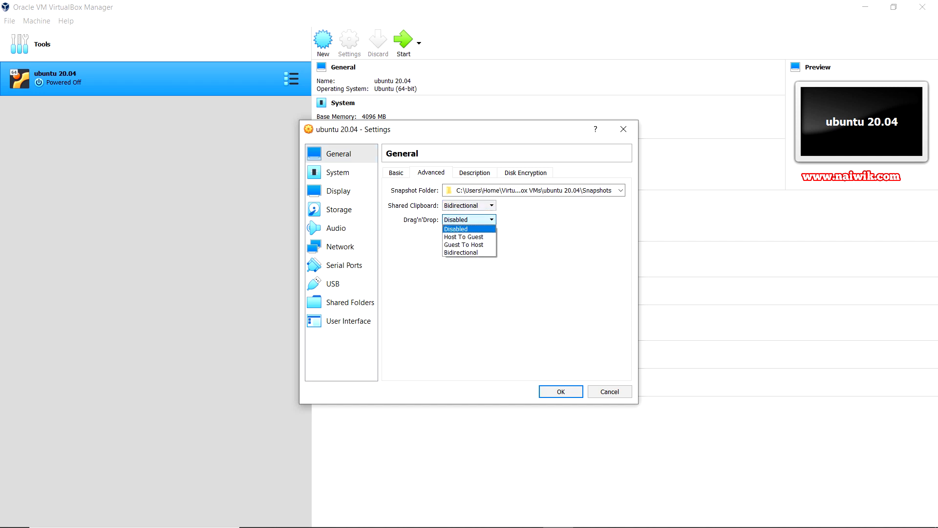
pyautogui.click(461, 252)
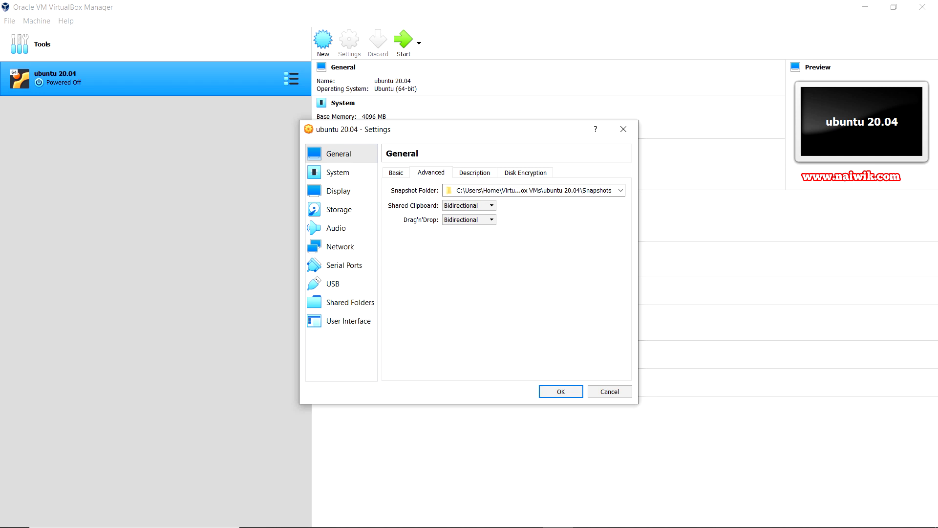
# Set the VM to 2 processors and 128 MB of video memory
pyautogui.click(338, 172)
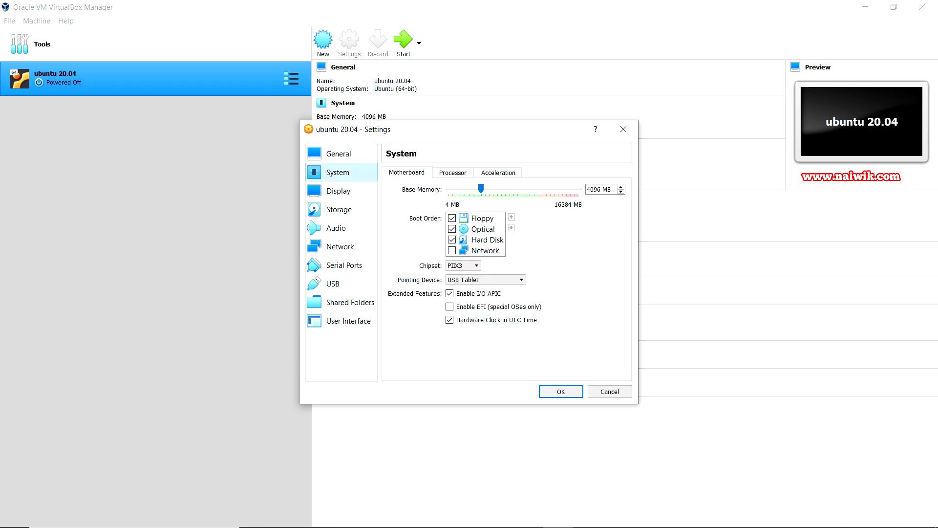
pyautogui.click(453, 173)
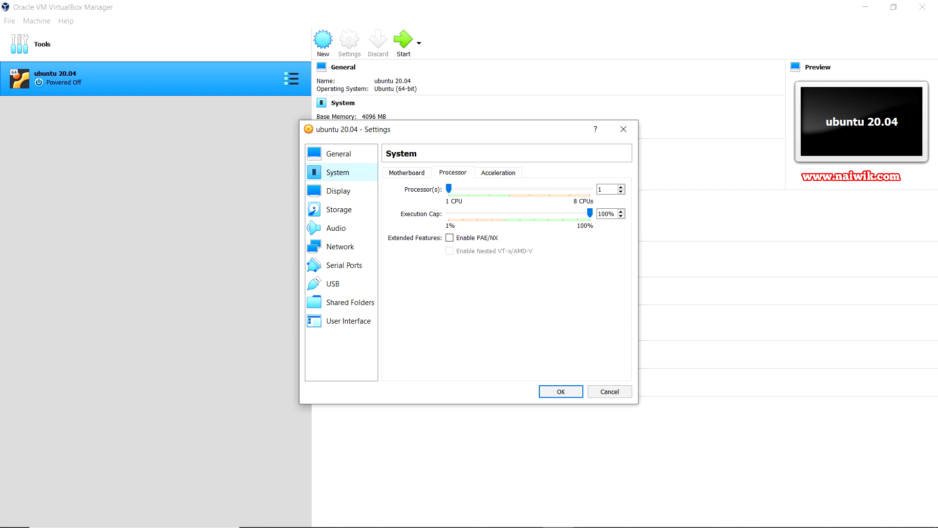
pyautogui.moveTo(448, 189); pyautogui.dragTo(469, 189)
pyautogui.click(338, 191)
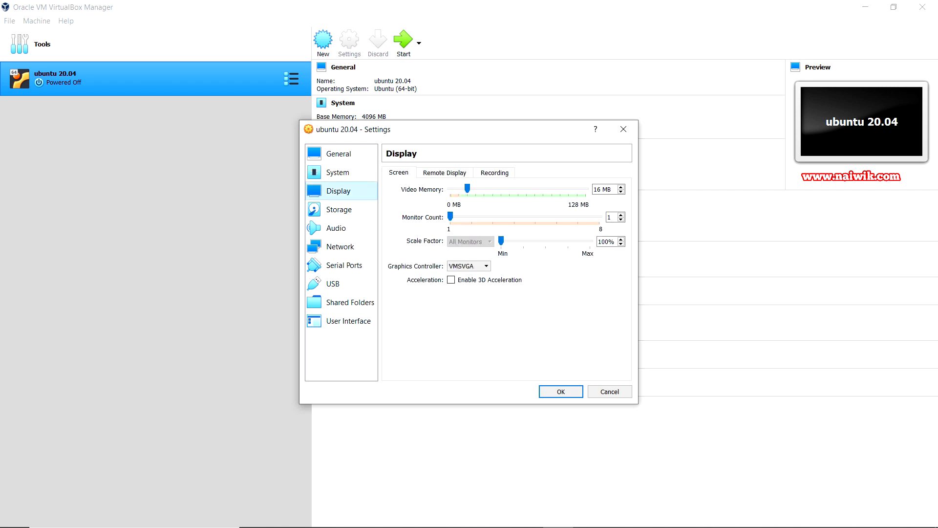
pyautogui.moveTo(467, 188); pyautogui.dragTo(585, 188)
# Enable 3D acceleration, attach ubuntu-20.04-desktop-amd64.iso to the empty optical drive, and save
pyautogui.click(451, 279)
pyautogui.click(339, 210)
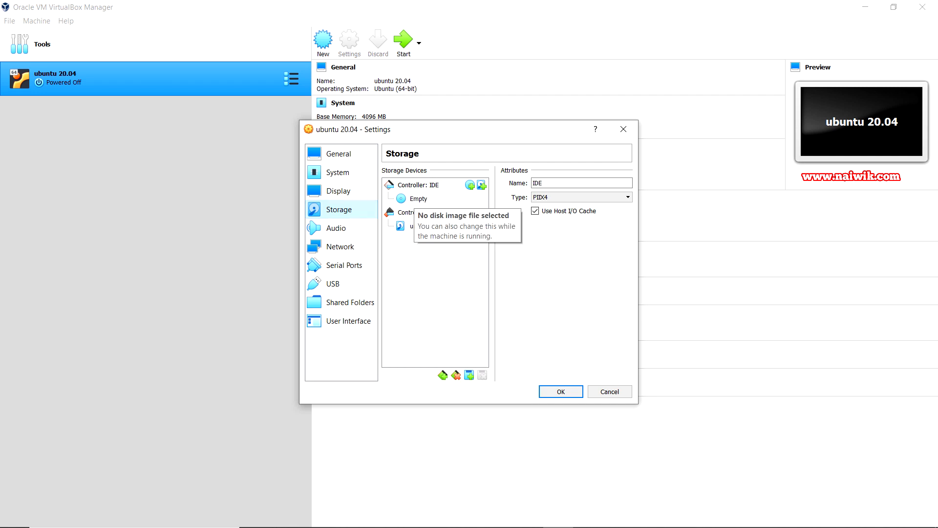
pyautogui.click(417, 198)
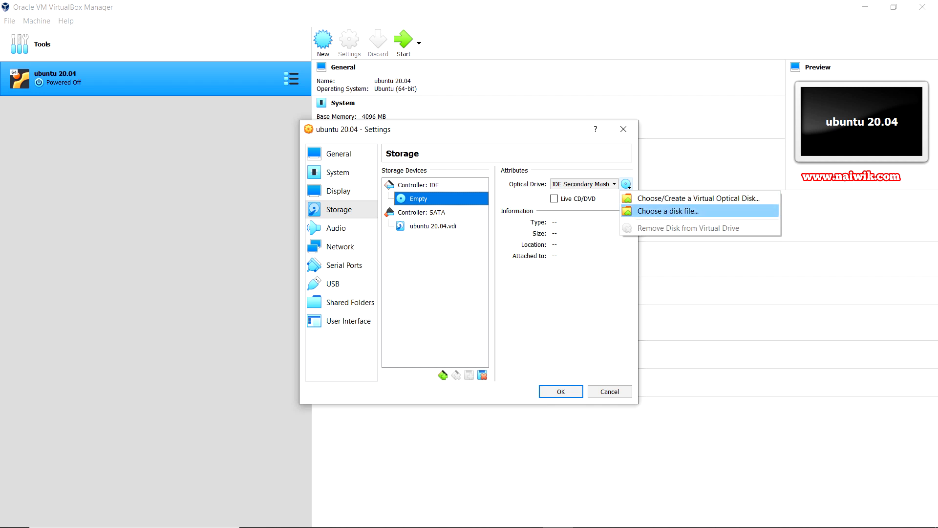
pyautogui.press('Return')
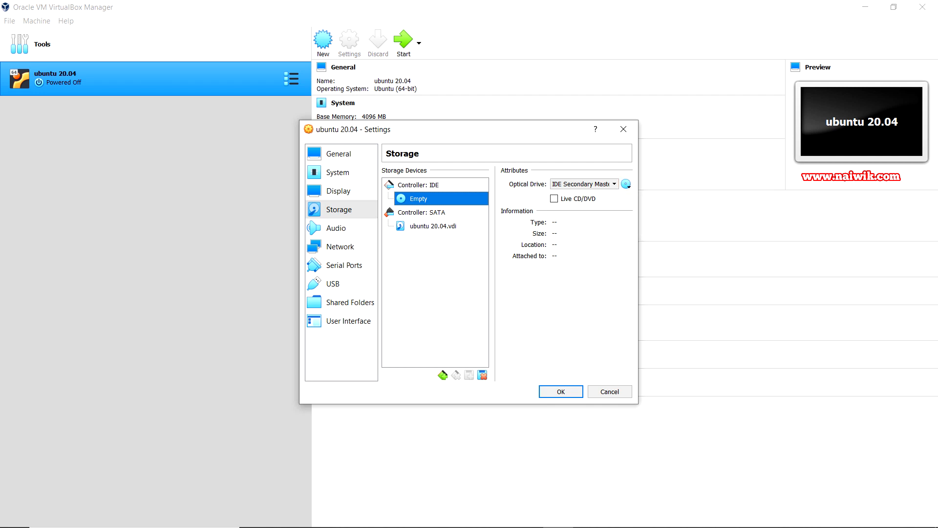
pyautogui.click(494, 237)
pyautogui.press('Return')
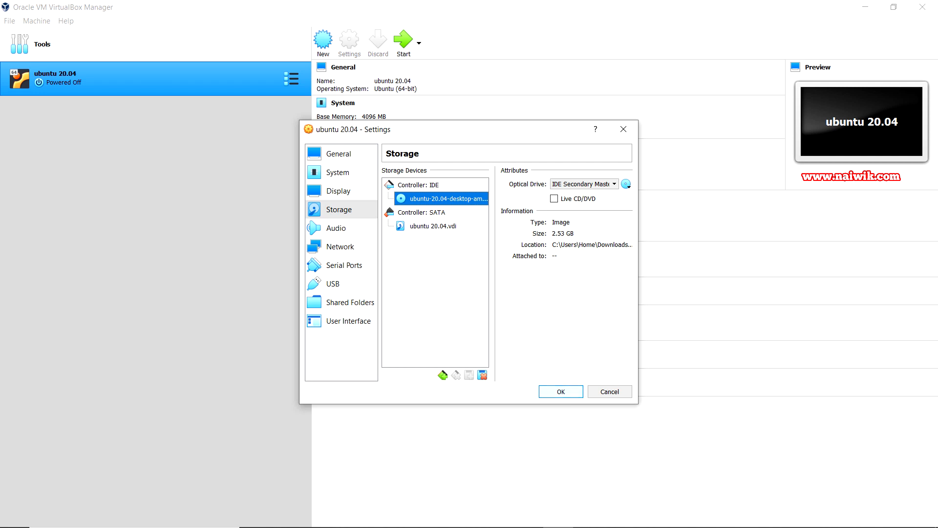
pyautogui.click(561, 392)
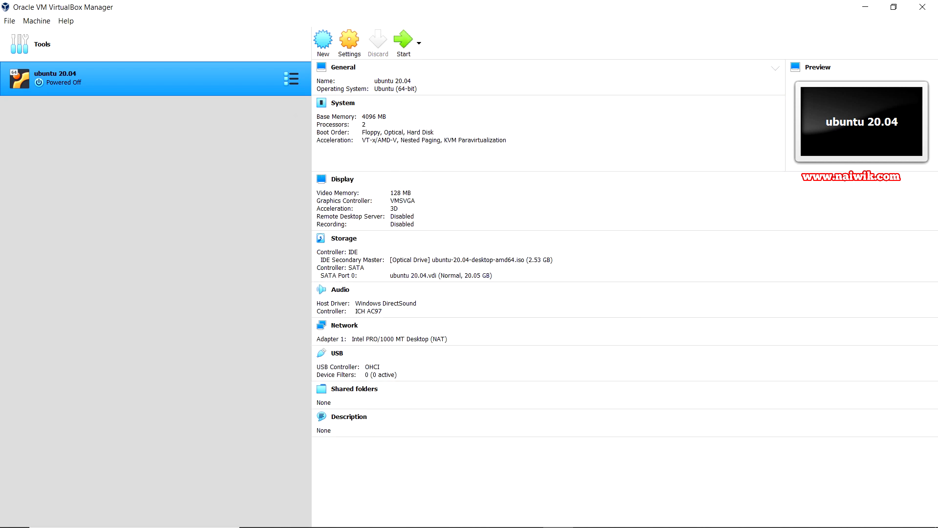
# Start the ubuntu 20.04 VM and boot it from the Ubuntu ISO start-up disk
pyautogui.click(403, 42)
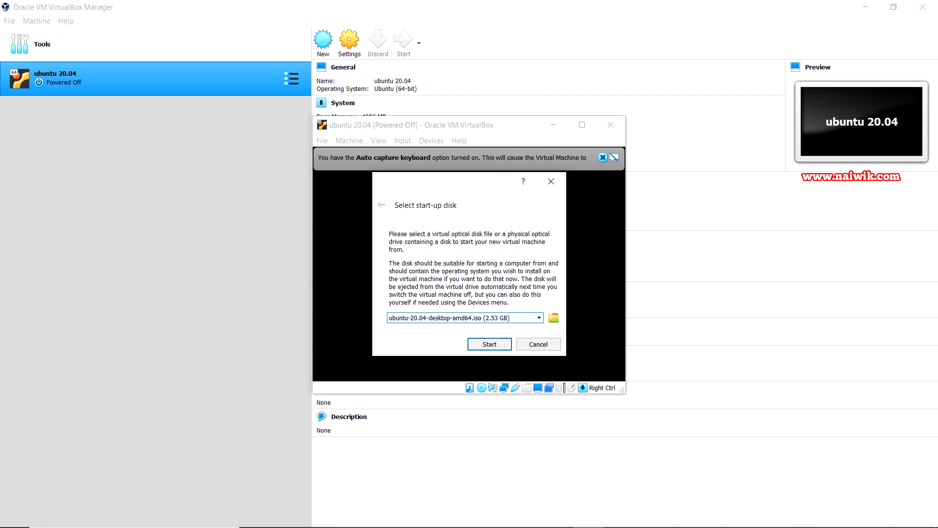
pyautogui.press('Return')
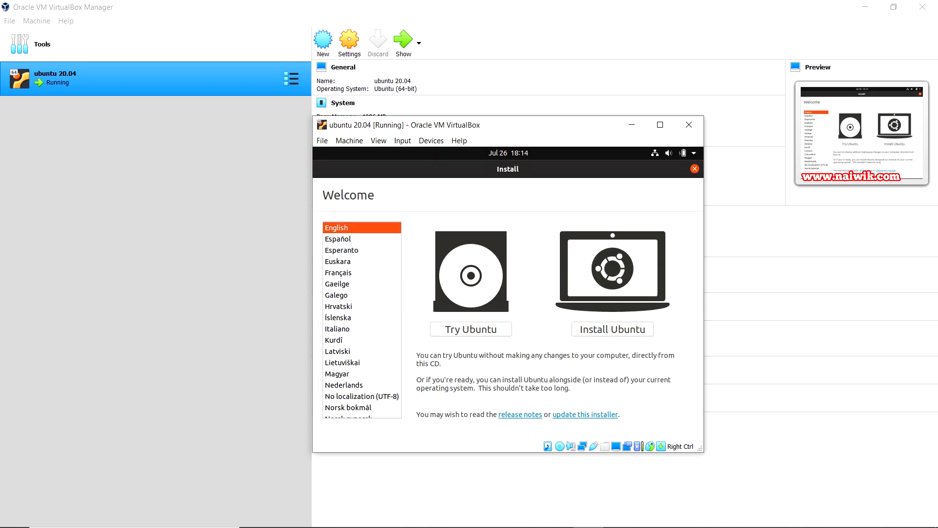
# Start installing Ubuntu with the English (US) keyboard layout and a normal installation with updates
pyautogui.click(612, 329)
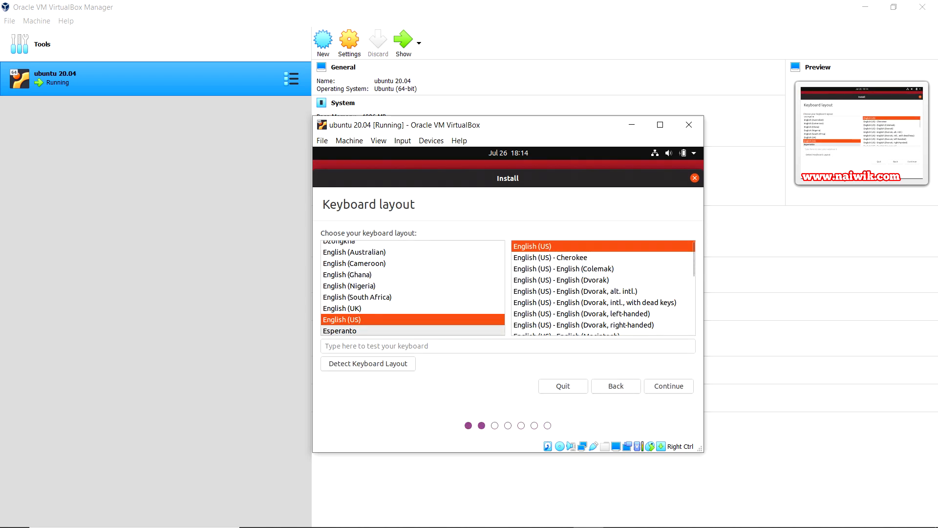
pyautogui.press('Return')
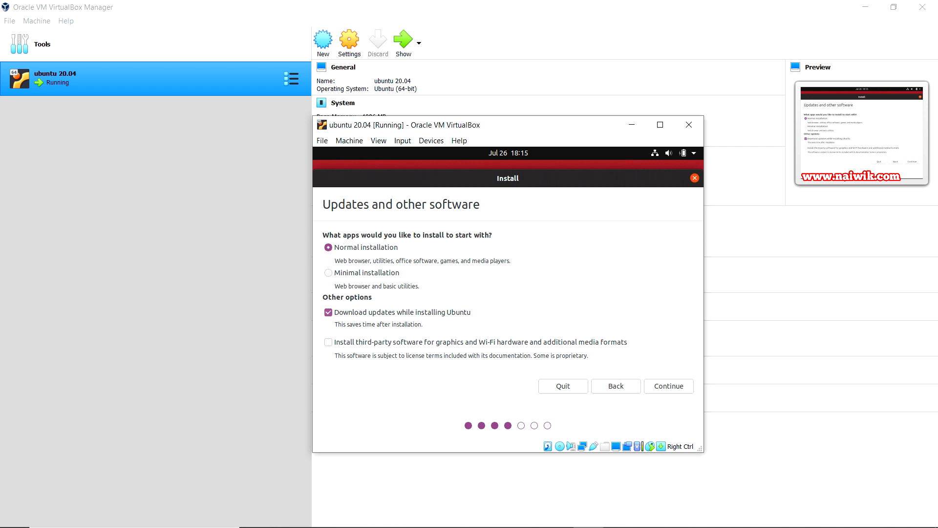
pyautogui.press('Return')
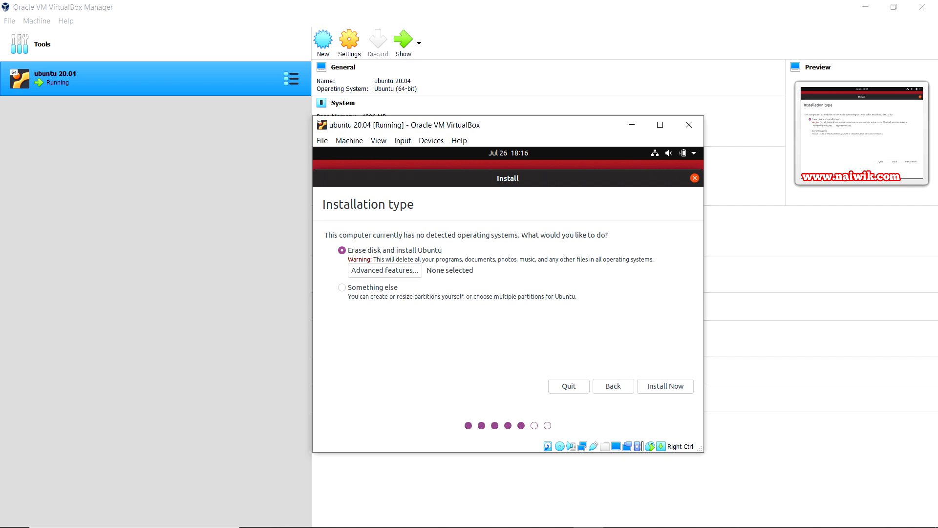
# Erase the disk to install Ubuntu, confirm writing the partition changes, and accept the Kolkata time zone
pyautogui.click(665, 385)
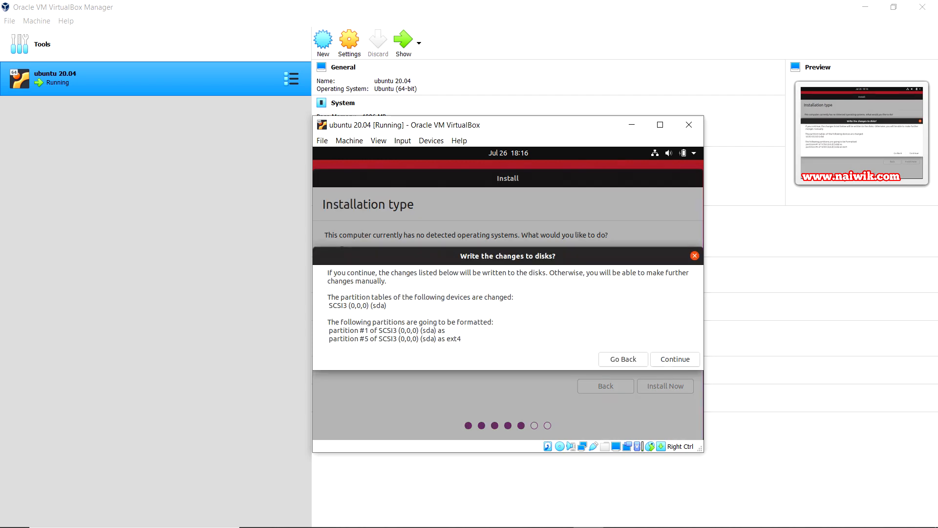
pyautogui.press('Return')
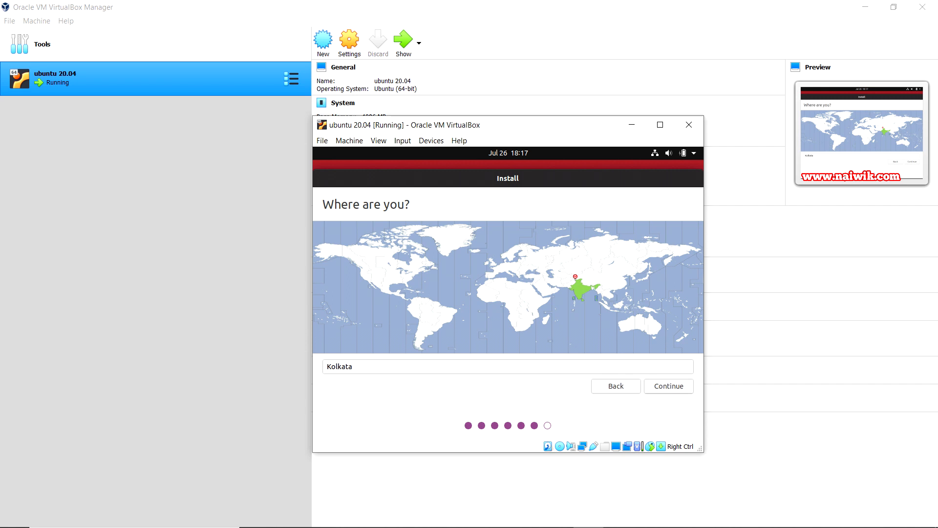
pyautogui.press('Return')
# Enter the user's name and remove the VirtualBox suffix from the computer's name
pyautogui.write('Naiwik')
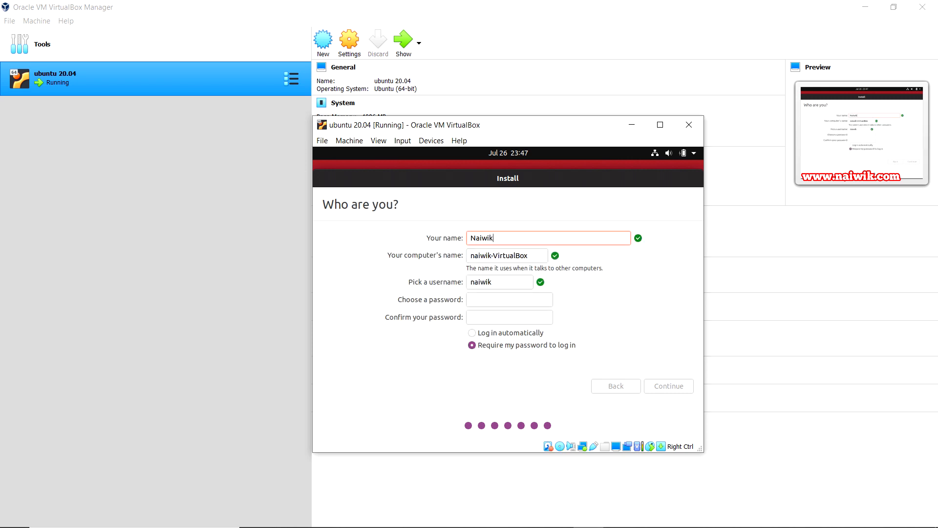
pyautogui.moveTo(494, 255); pyautogui.dragTo(528, 255)
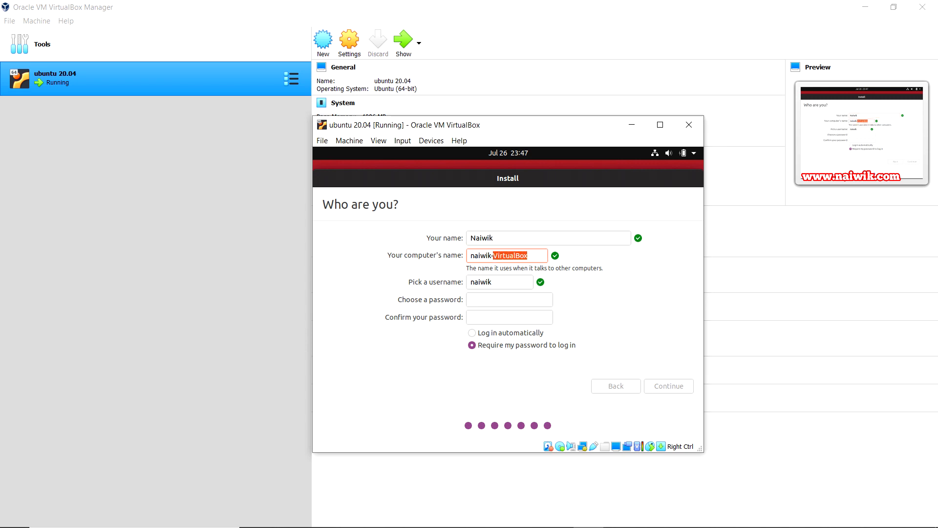
pyautogui.press('BackSpace')
pyautogui.press('BackSpace')
# Set and confirm the account password, then let the installation run to completion
pyautogui.click(510, 299)
pyautogui.write('123')
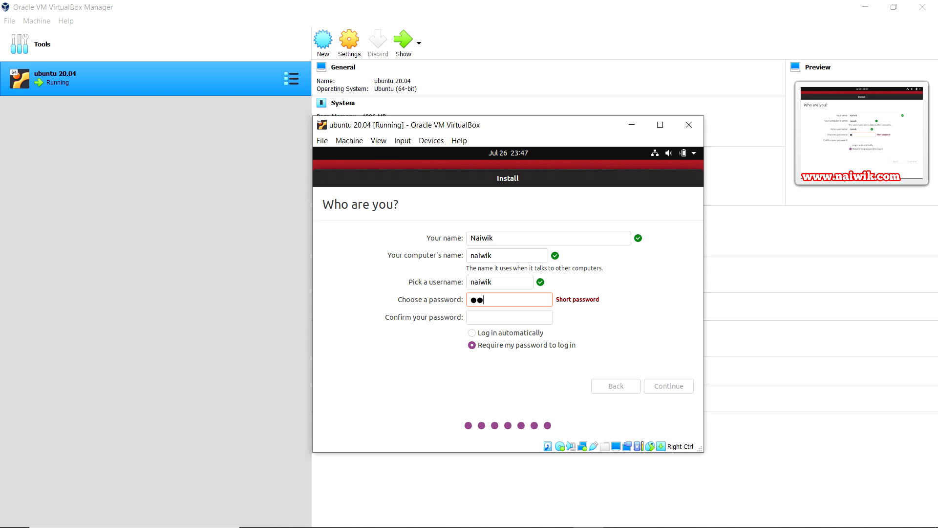
pyautogui.press('Tab')
pyautogui.write('123')
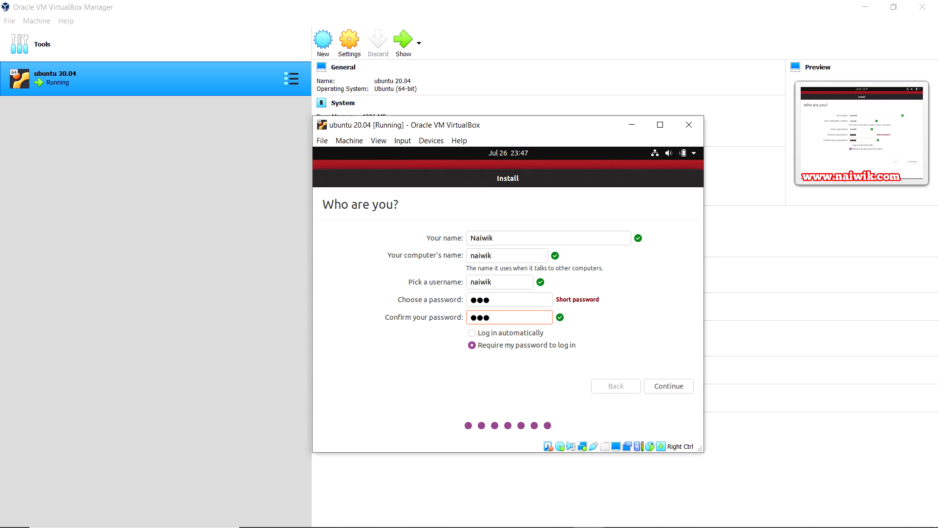
pyautogui.press('Return')
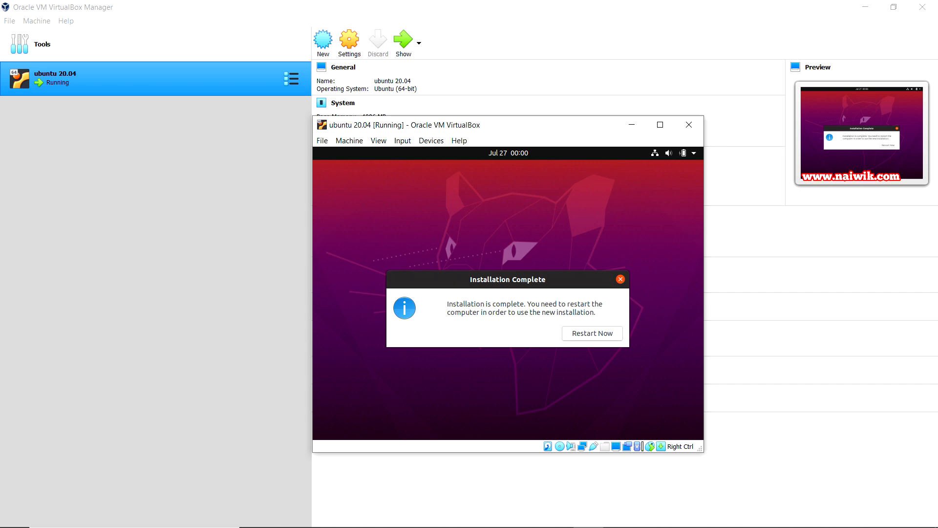
# Restart into the new Ubuntu once the medium is removed, and sign in with the account password
pyautogui.press('Return')
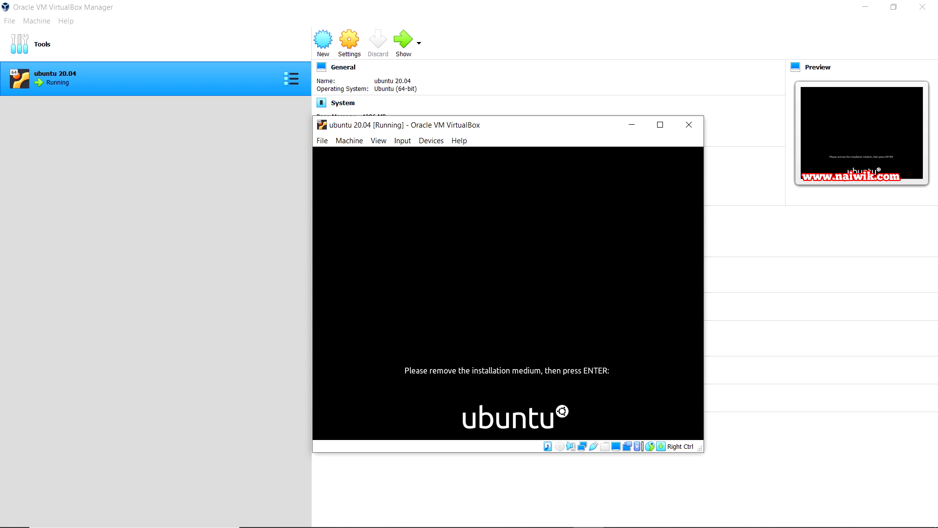
pyautogui.press('Return')
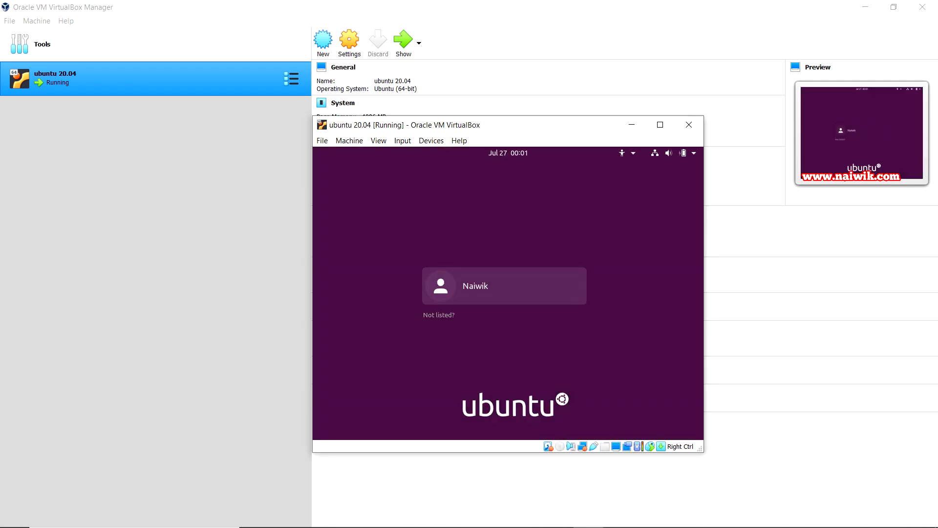
pyautogui.press('Return')
pyautogui.write('***')
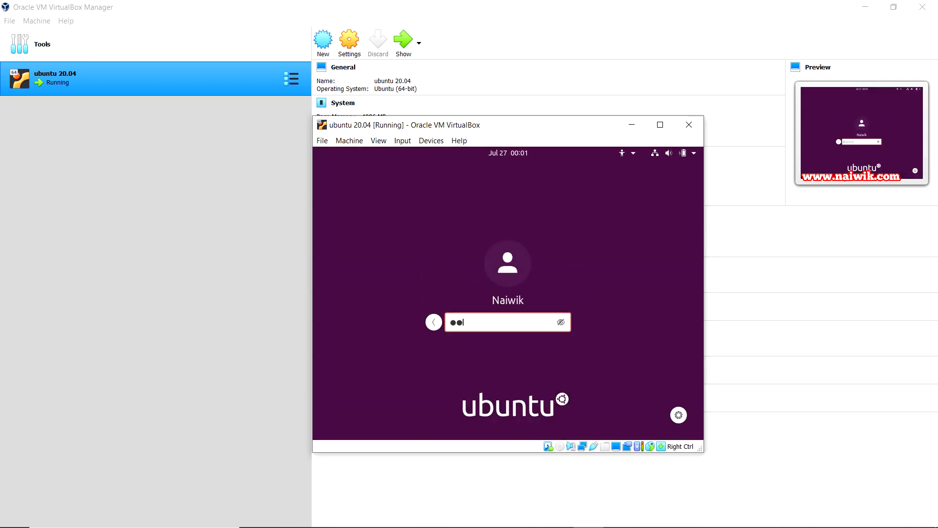
pyautogui.press('Return')
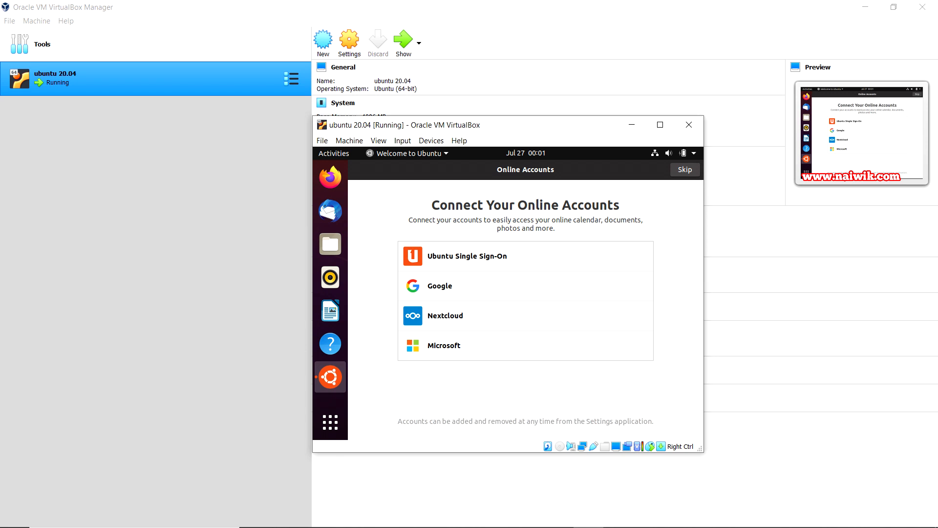
# Skip Online Accounts and move past the Livepatch, Help improve Ubuntu and privacy pages to finish the Welcome wizard
pyautogui.click(685, 169)
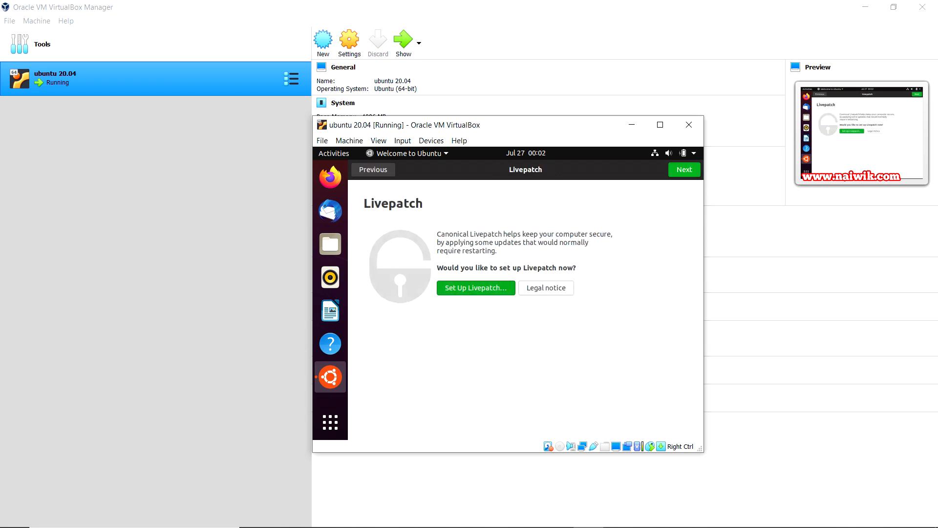
pyautogui.click(684, 169)
pyautogui.click(685, 169)
pyautogui.click(684, 169)
pyautogui.click(684, 170)
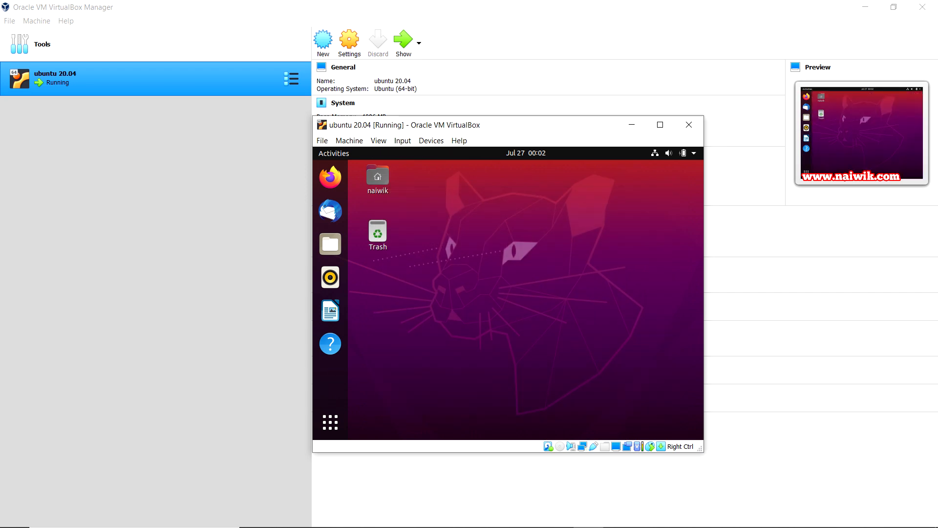
# Open and close the applications overview, then maximize and restore the VM window
pyautogui.click(330, 422)
pyautogui.click(330, 422)
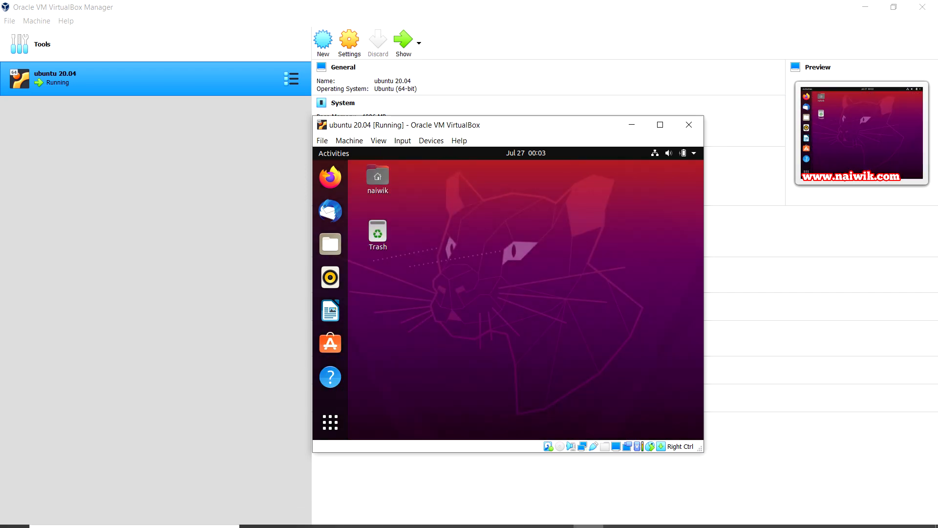
pyautogui.press('super+Up')
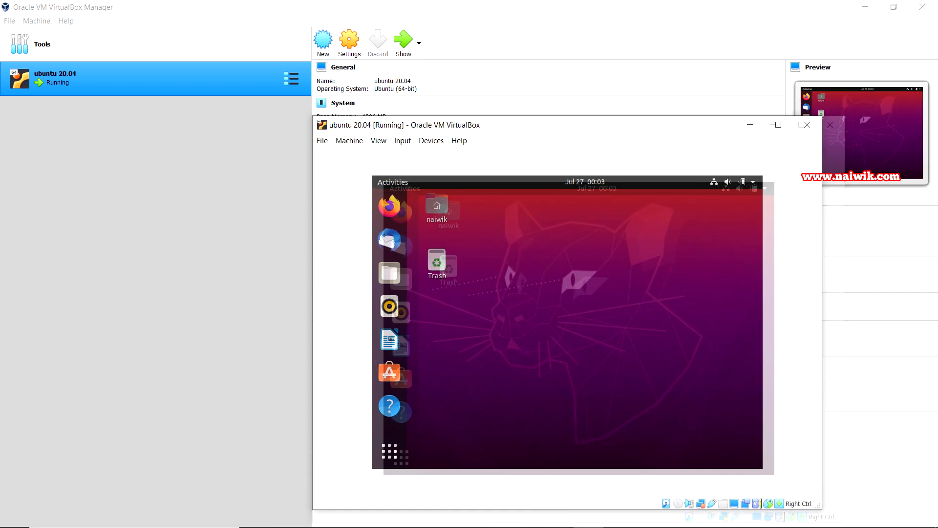
pyautogui.press('super+Down')
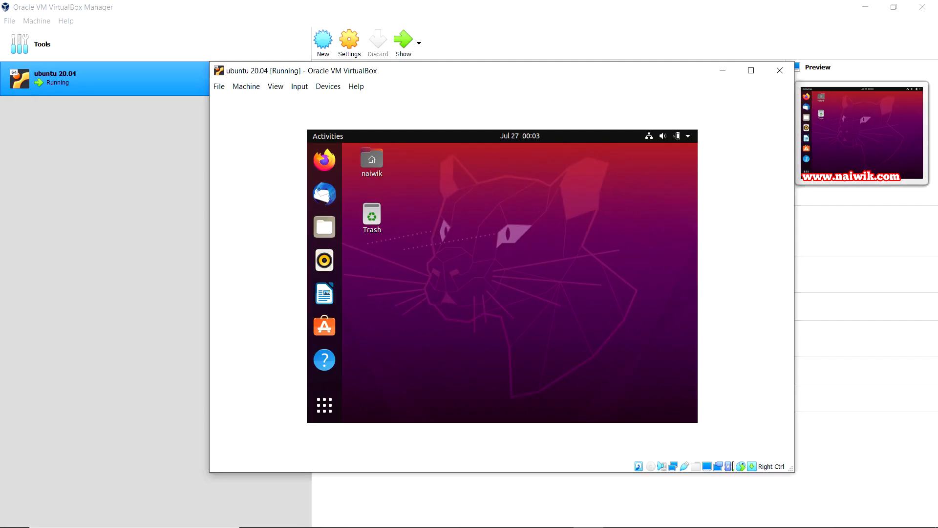
# Insert the Guest Additions CD image, run its installer with password authentication, and close the finished terminal
pyautogui.click(327, 86)
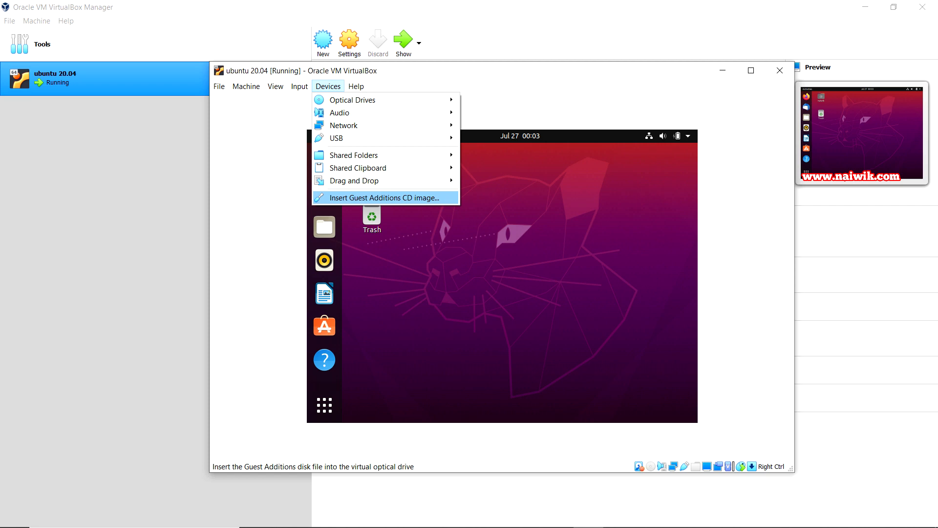
pyautogui.click(384, 198)
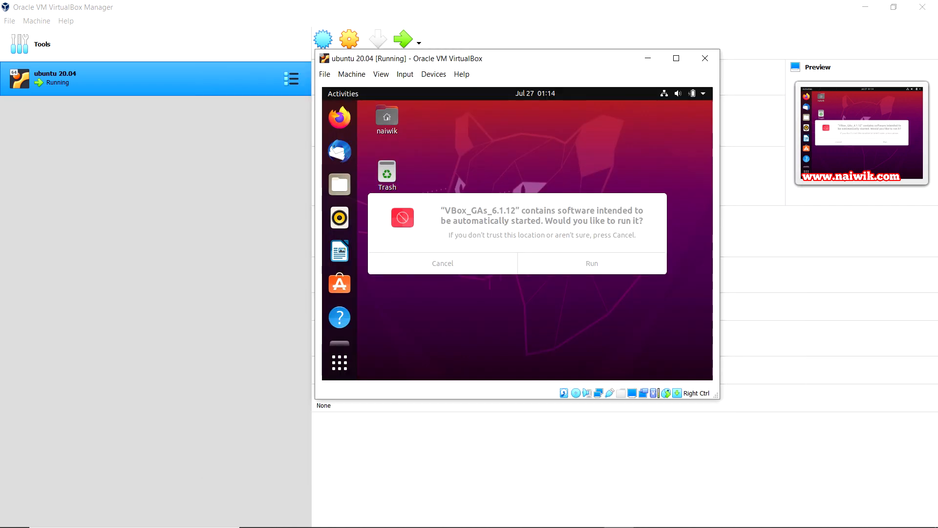
pyautogui.press('Return')
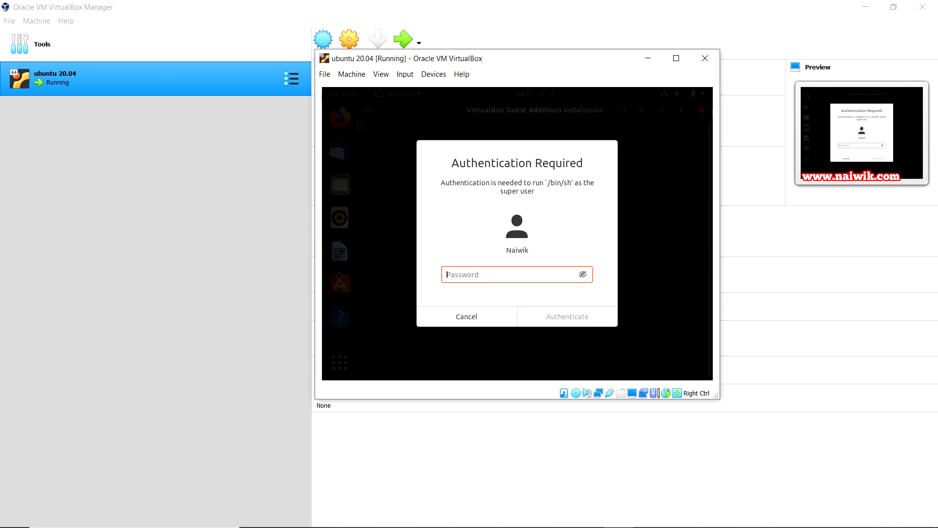
pyautogui.write('•••')
pyautogui.press('Return')
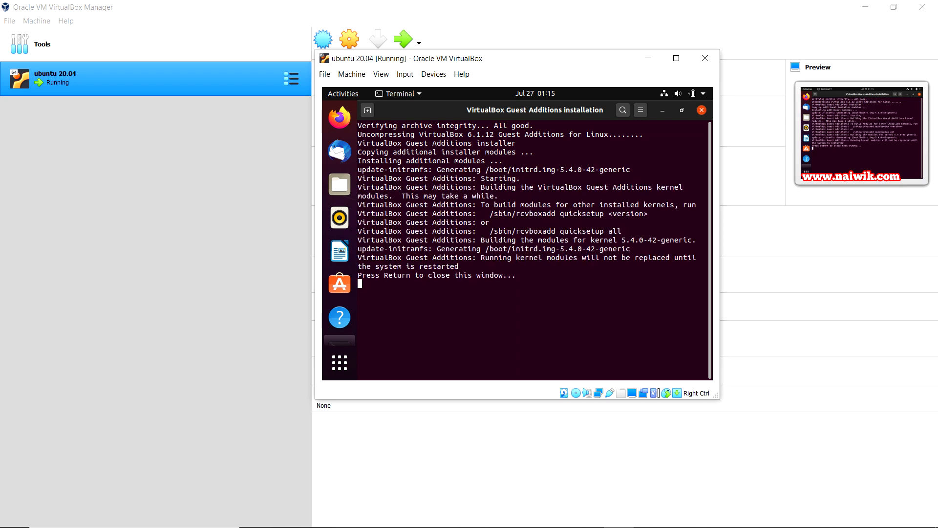
pyautogui.press('Return')
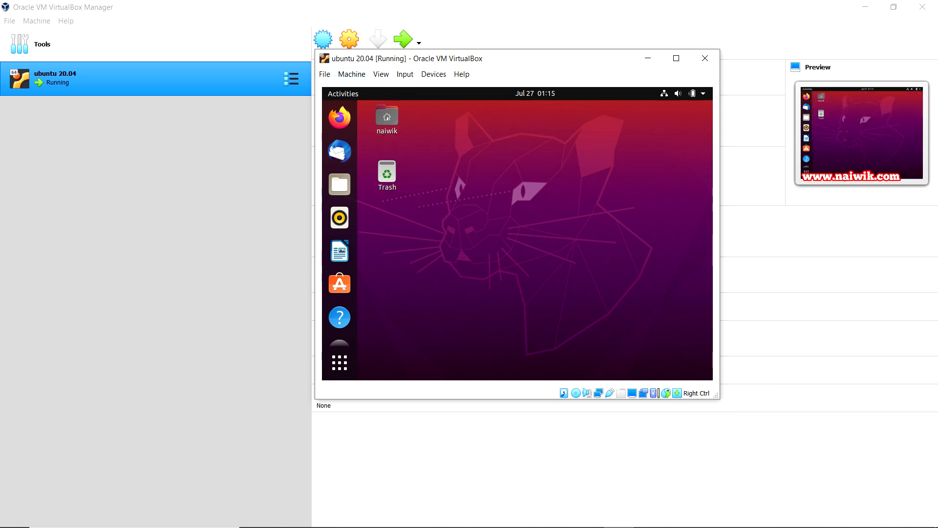
# Power off the ubuntu 20.04 virtual machine from File > Close
pyautogui.click(324, 74)
pyautogui.press('Up')
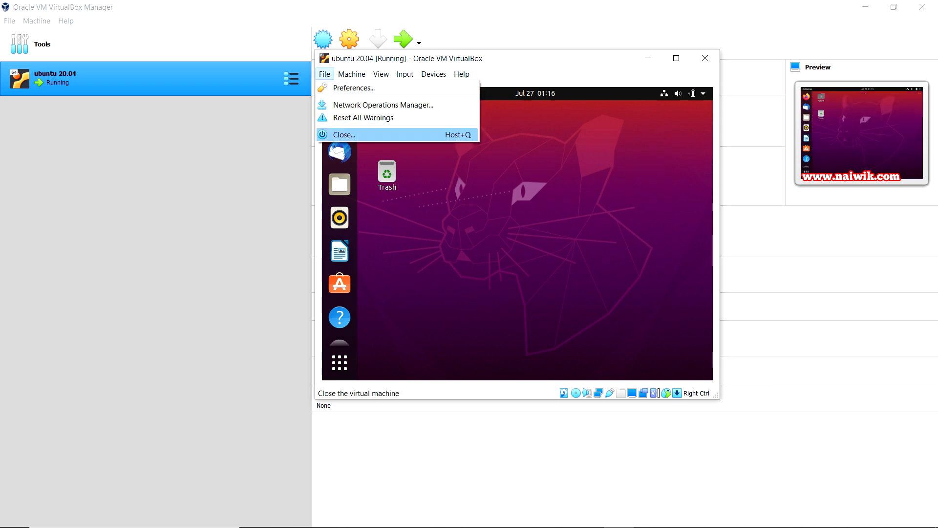
pyautogui.press('Return')
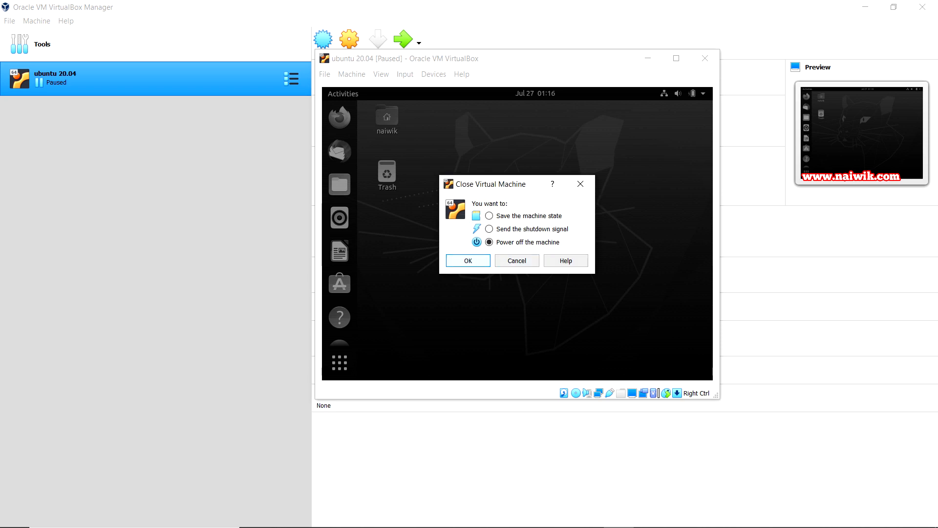
pyautogui.press('Return')
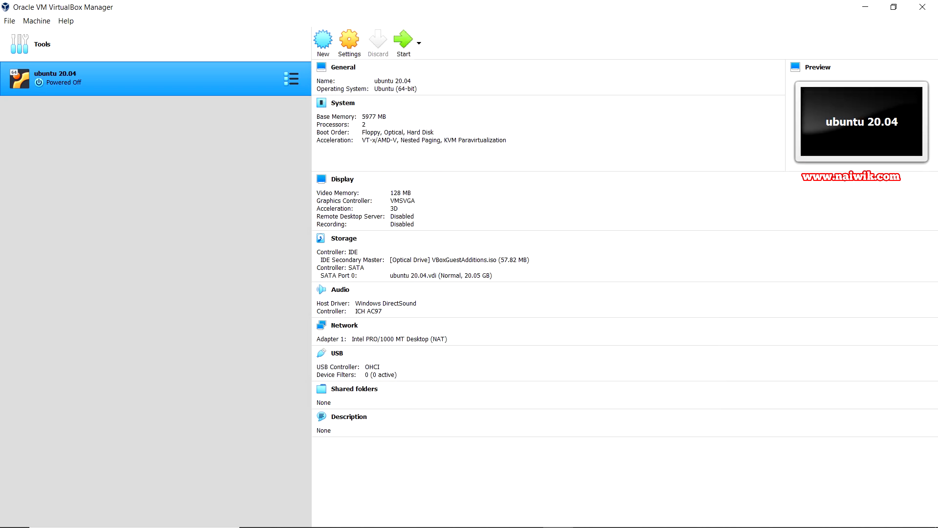
# Start the VM again, sign in with the password, and maximize its window
pyautogui.click(403, 40)
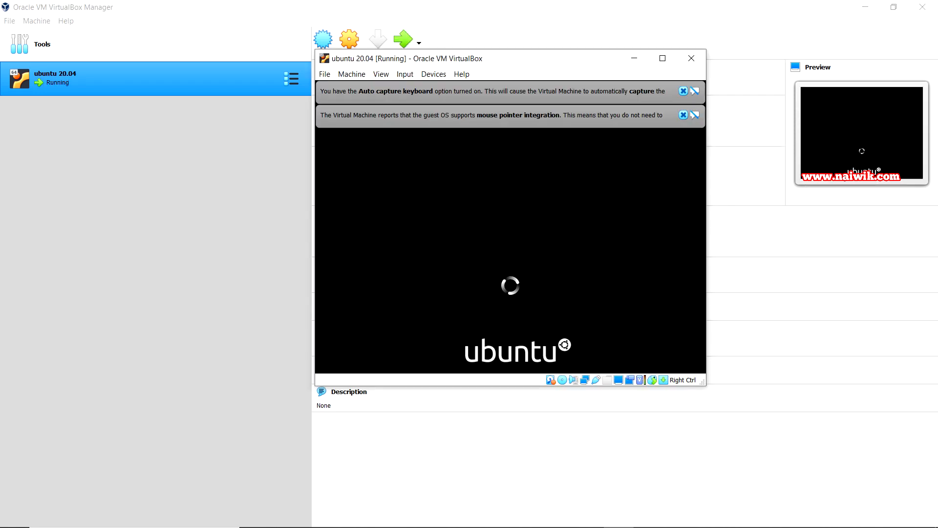
pyautogui.write('1')
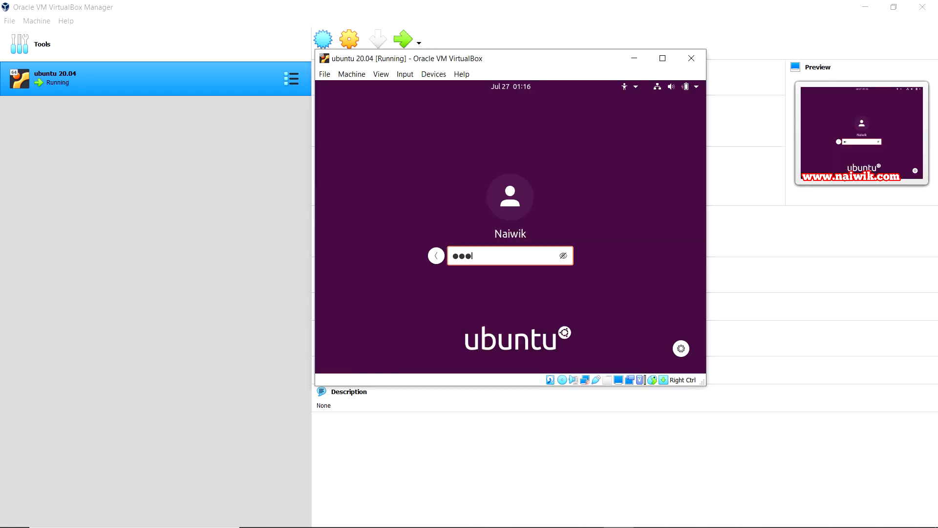
pyautogui.press('Return')
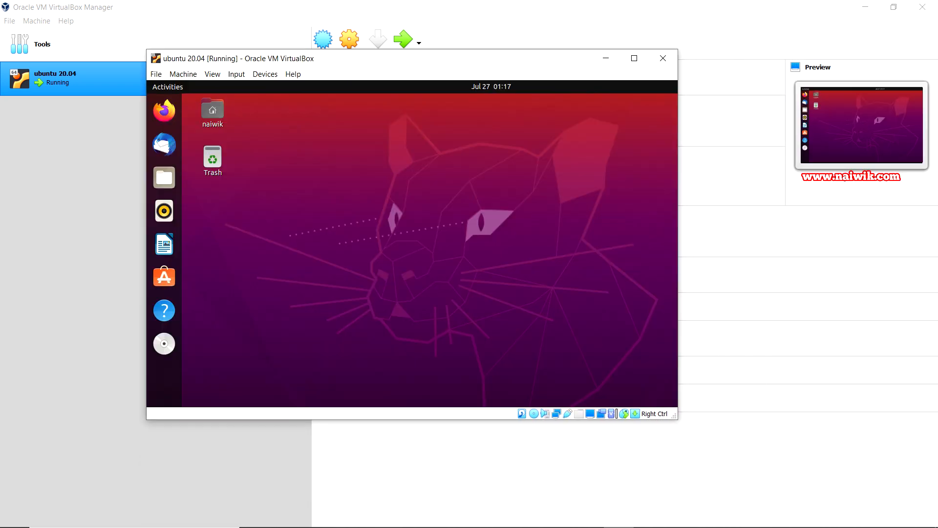
pyautogui.click(635, 58)
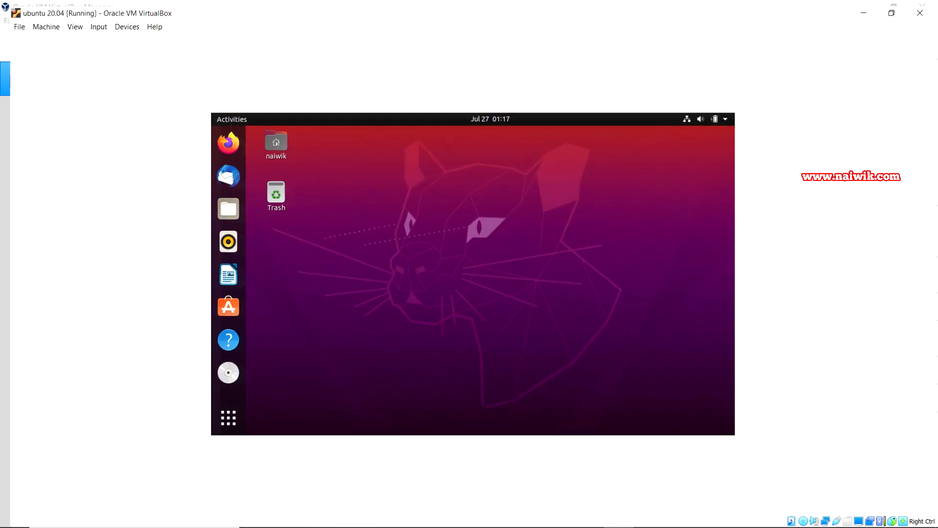